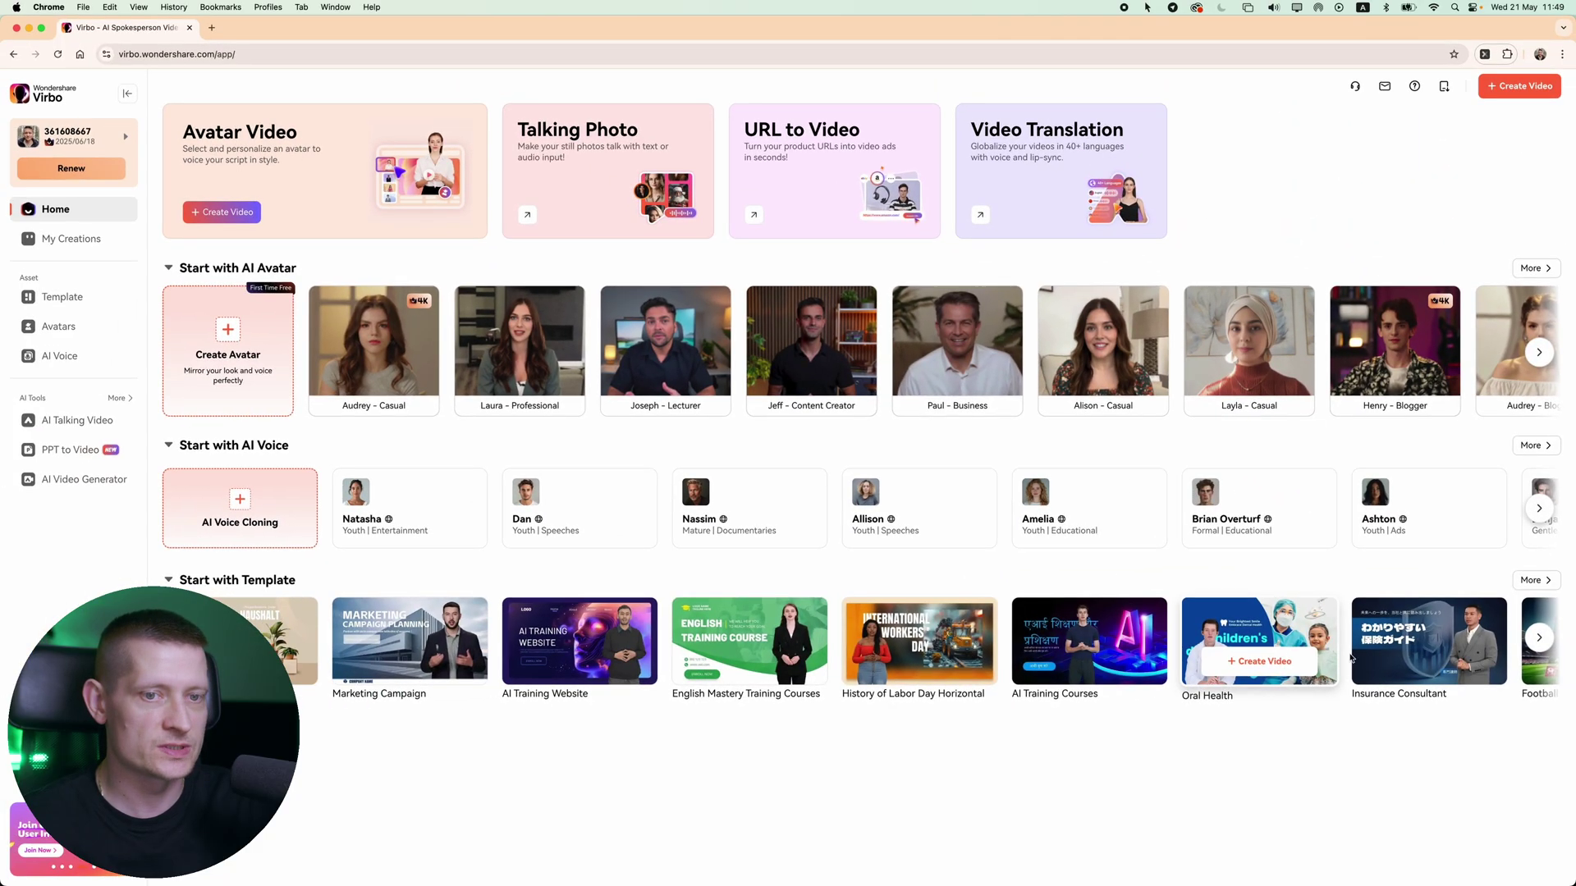
{"action": "scroll", "coordinate": [1231, 641], "scroll_direction": "right", "scroll_amount": 3}
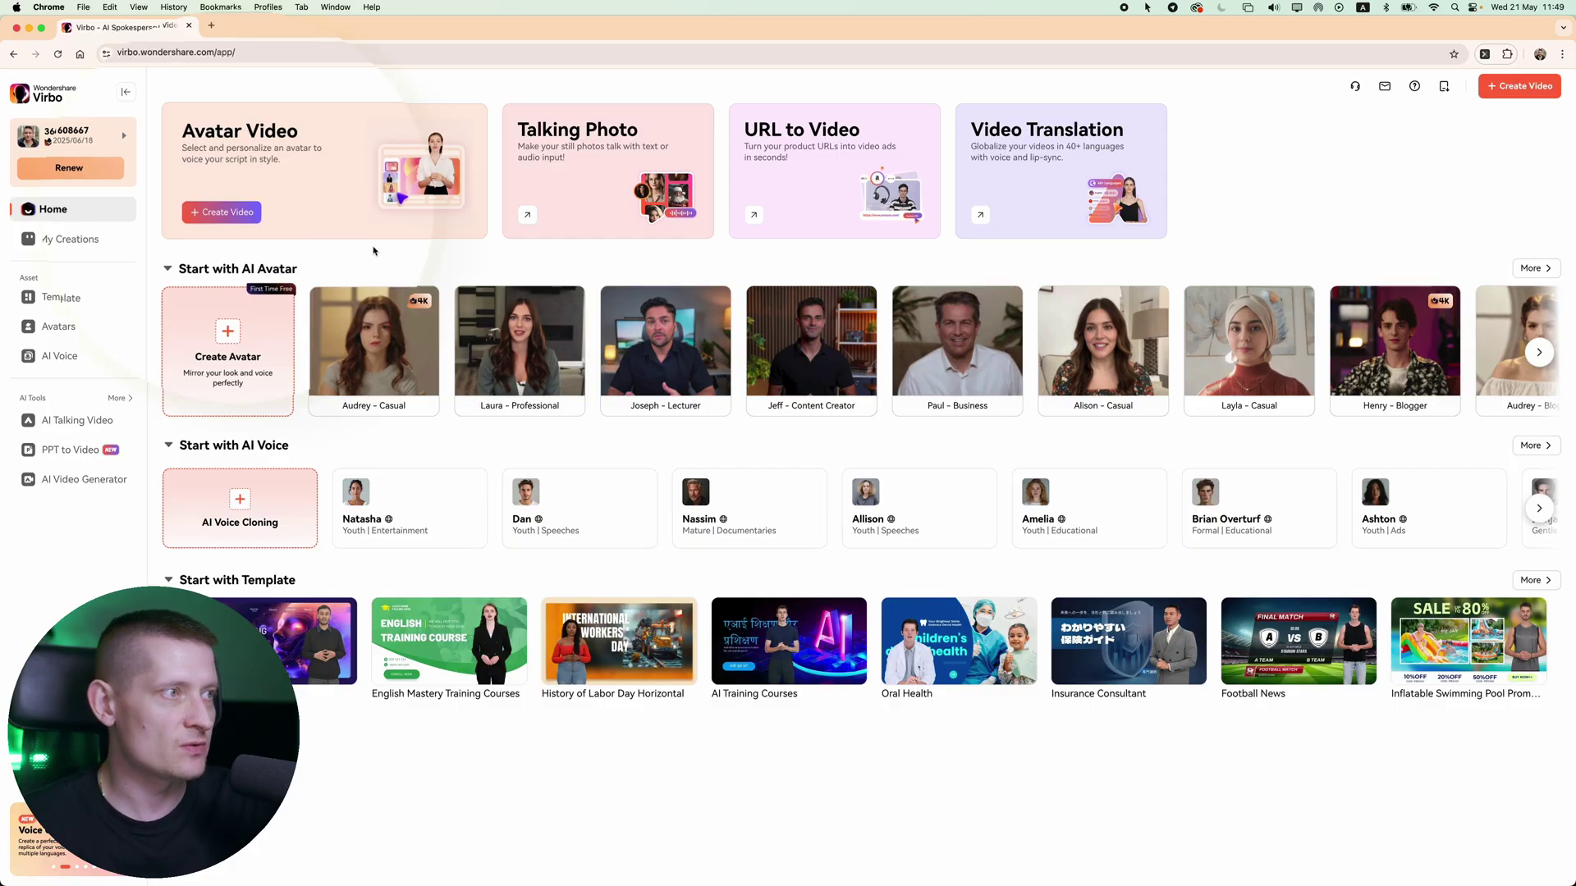
- Create a new Landscape 16:9 avatar video project with the default avatar
{"action": "left_click", "coordinate": [242, 220]}
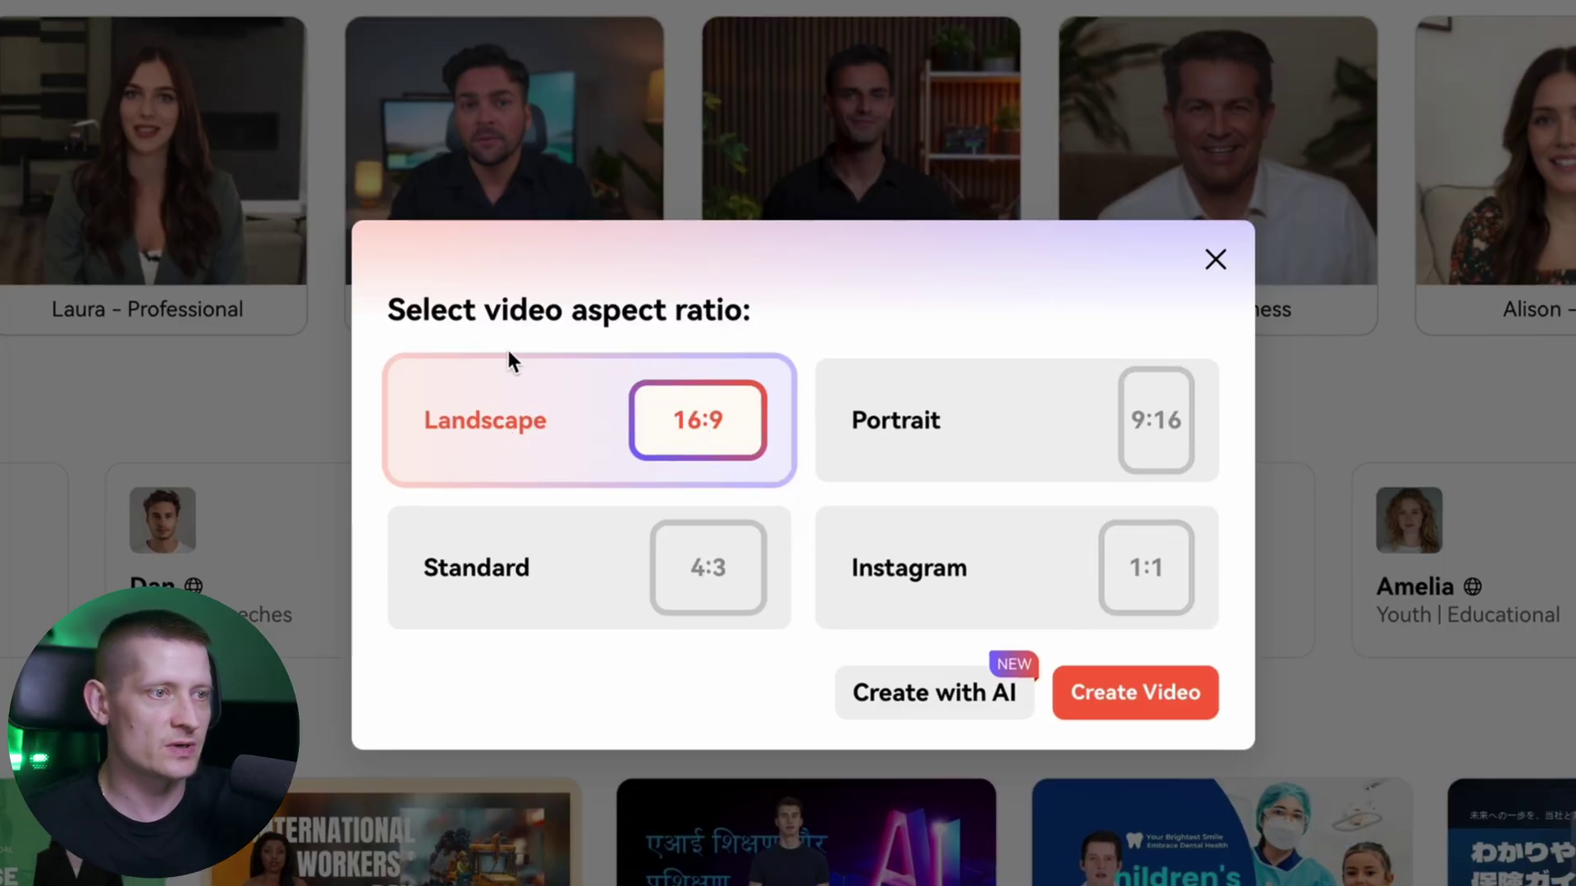
{"action": "left_click", "coordinate": [1115, 699]}
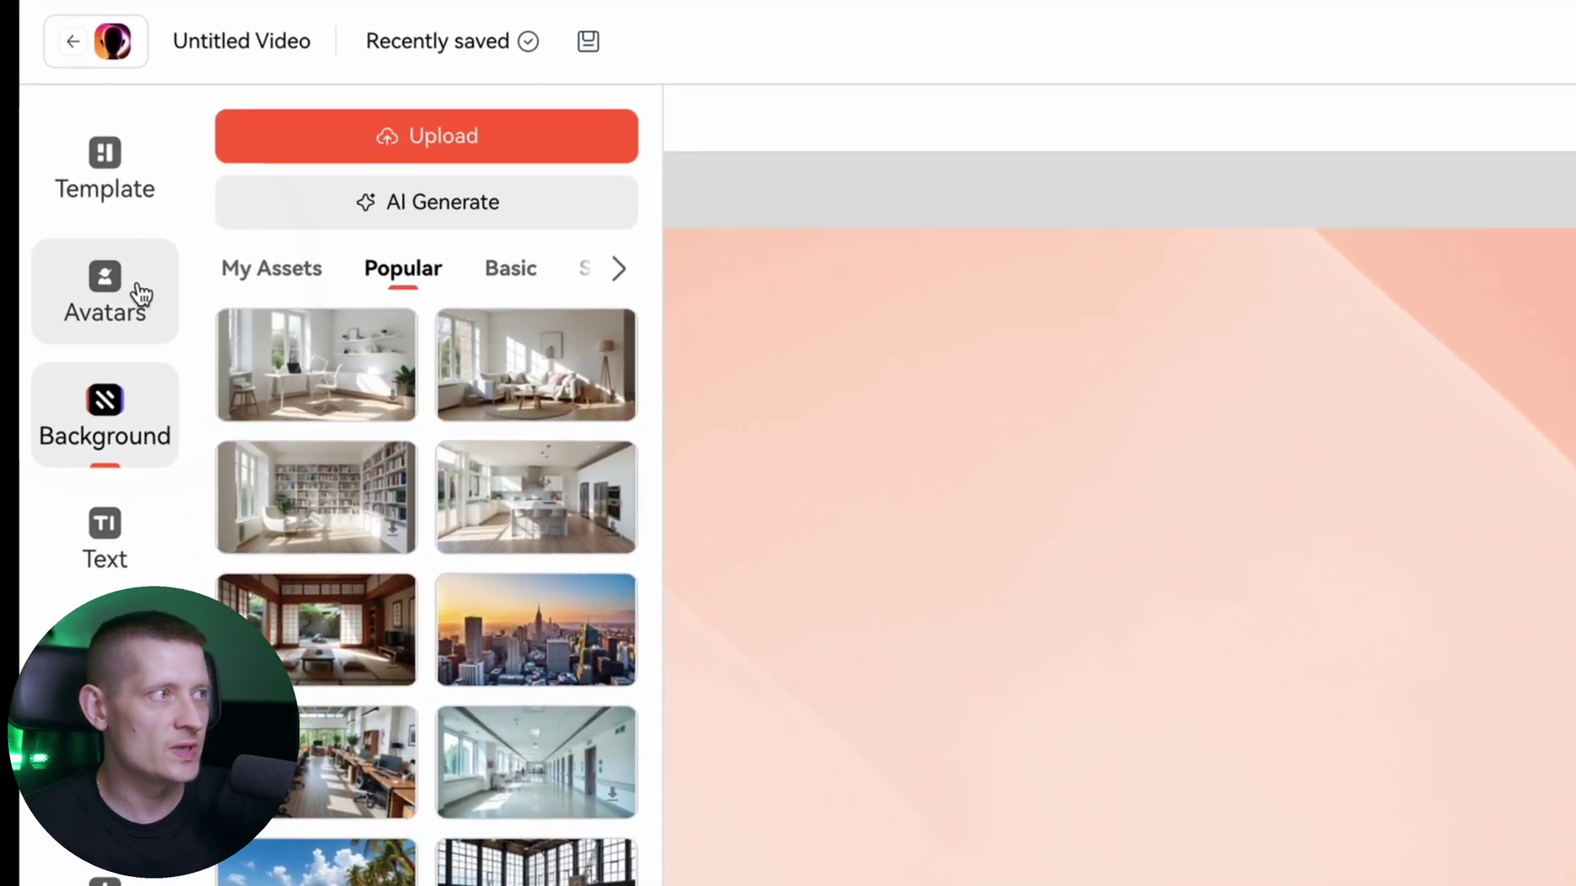
- Browse the avatar categories and replace the presenter with Gabriel-Business
{"action": "left_click", "coordinate": [94, 274]}
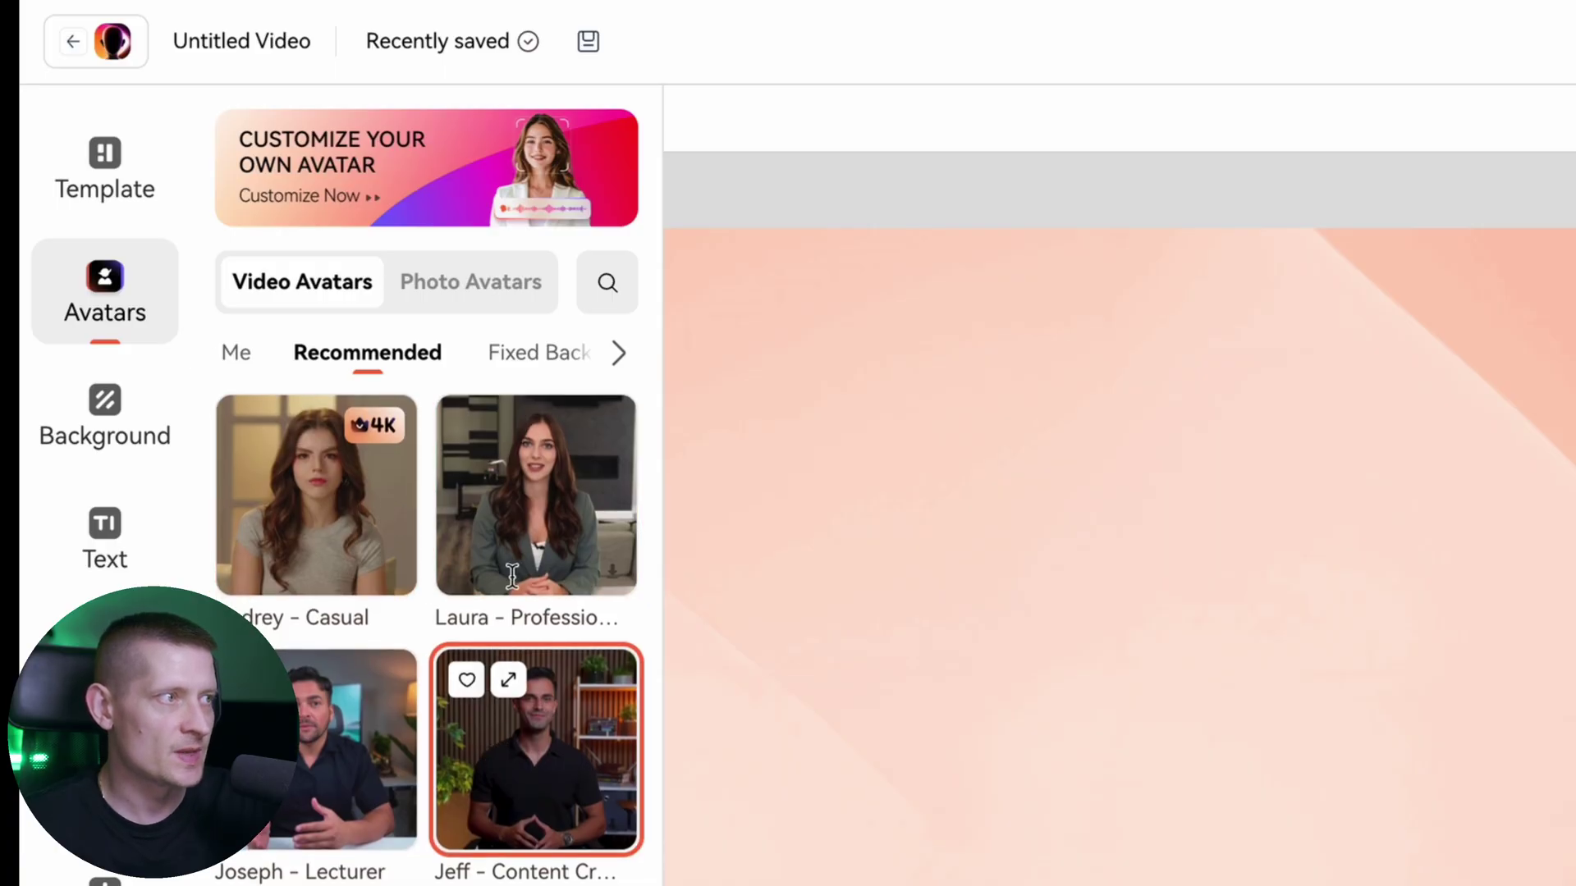
{"action": "left_click", "coordinate": [618, 353]}
{"action": "left_click", "coordinate": [241, 353]}
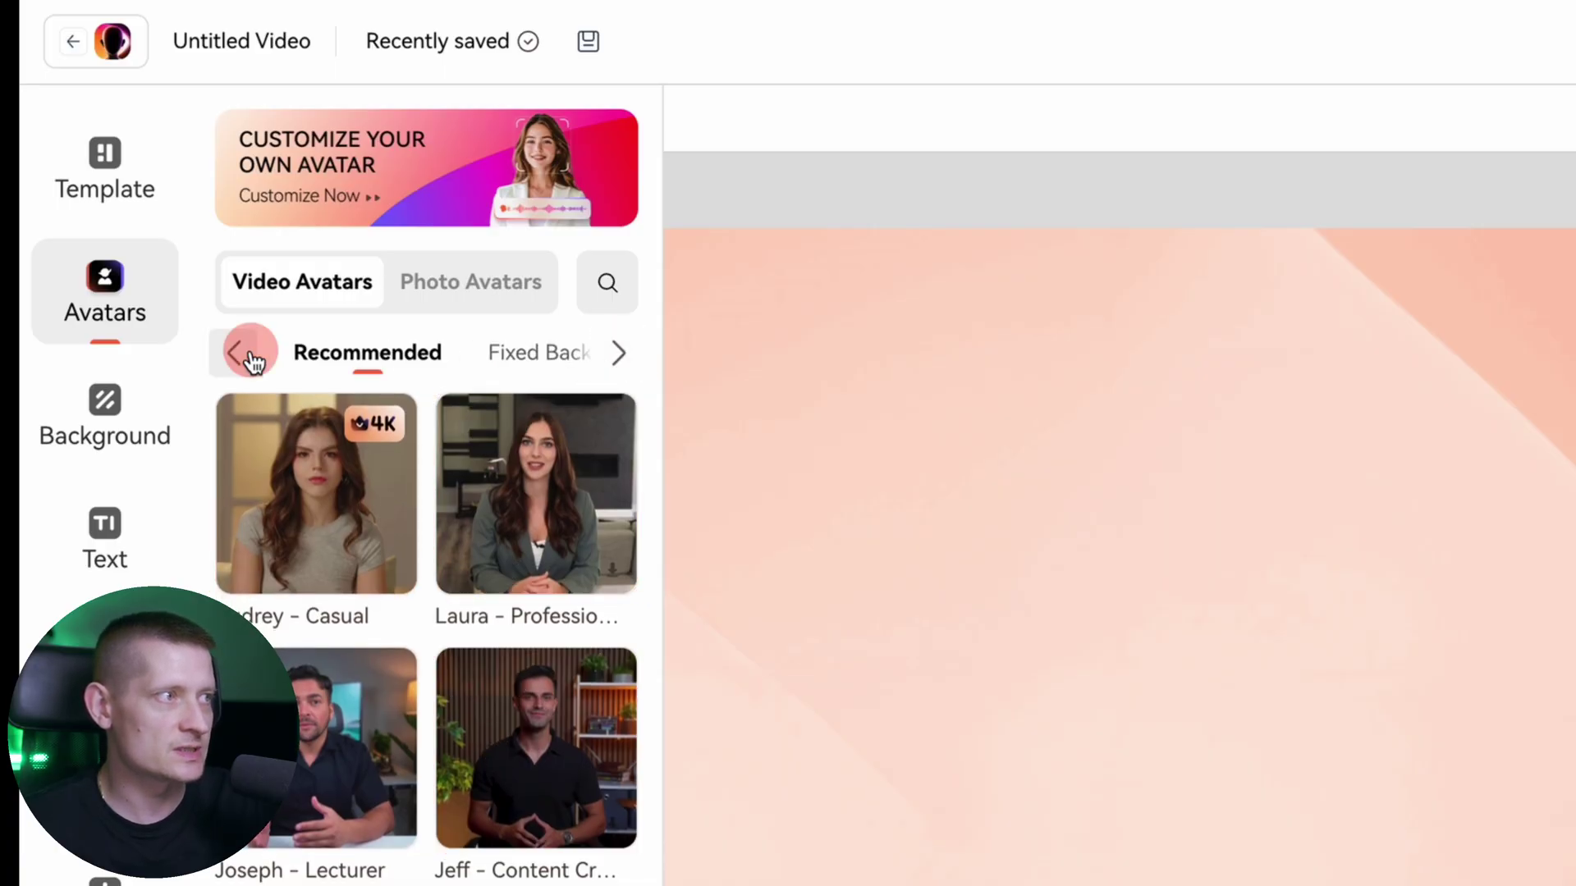
{"action": "left_click", "coordinate": [550, 360]}
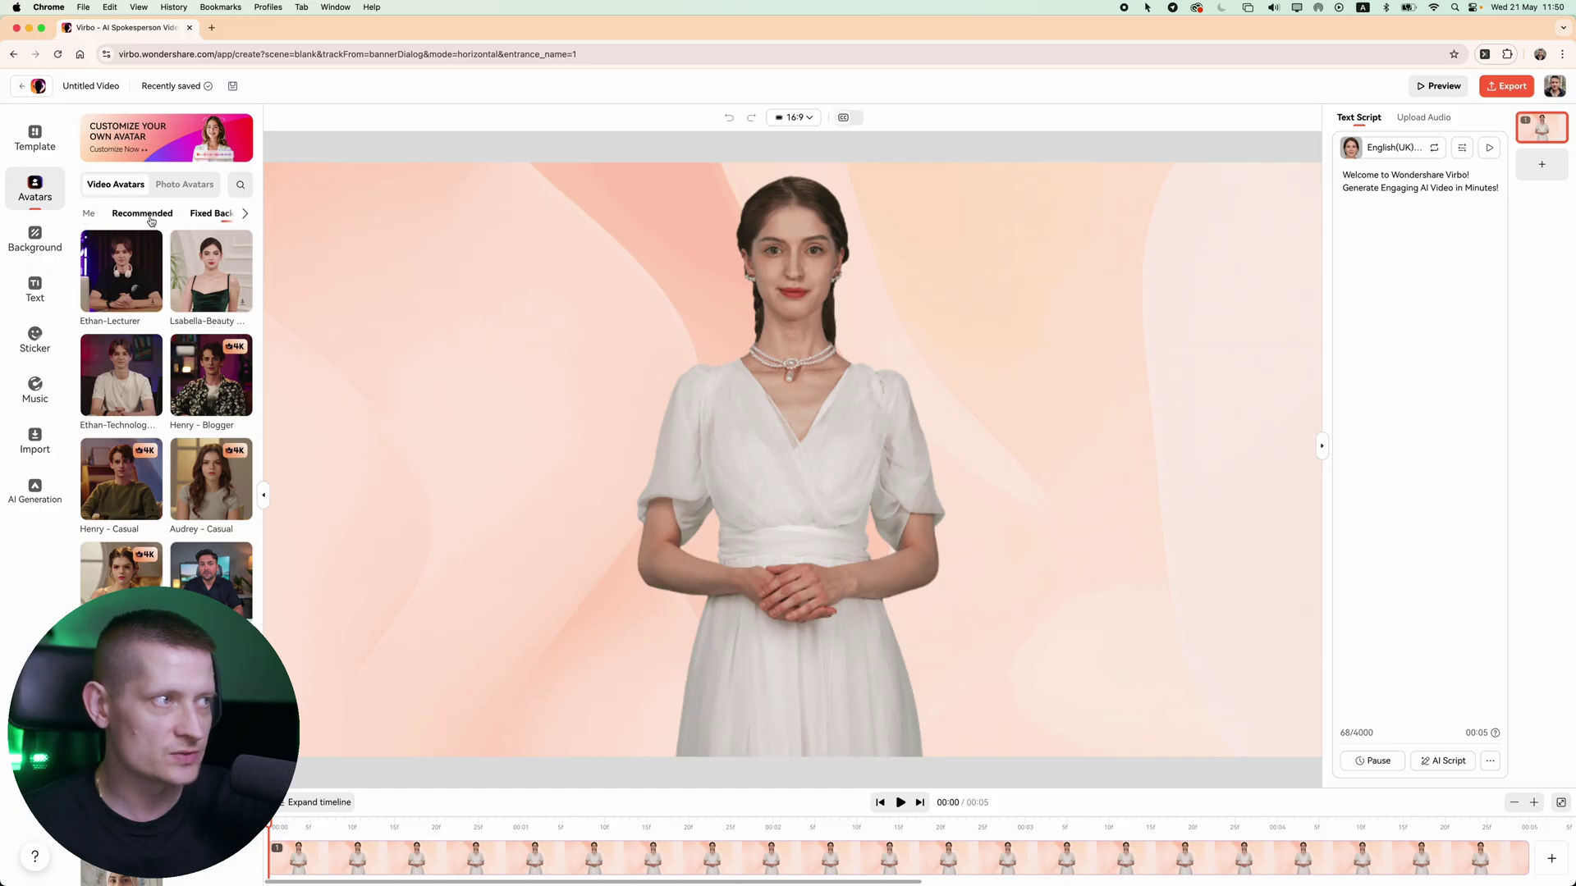
{"action": "scroll", "coordinate": [160, 432], "scroll_direction": "down", "scroll_amount": 3}
{"action": "scroll", "coordinate": [160, 492], "scroll_direction": "down", "scroll_amount": 3}
{"action": "scroll", "coordinate": [173, 530], "scroll_direction": "down", "scroll_amount": 3}
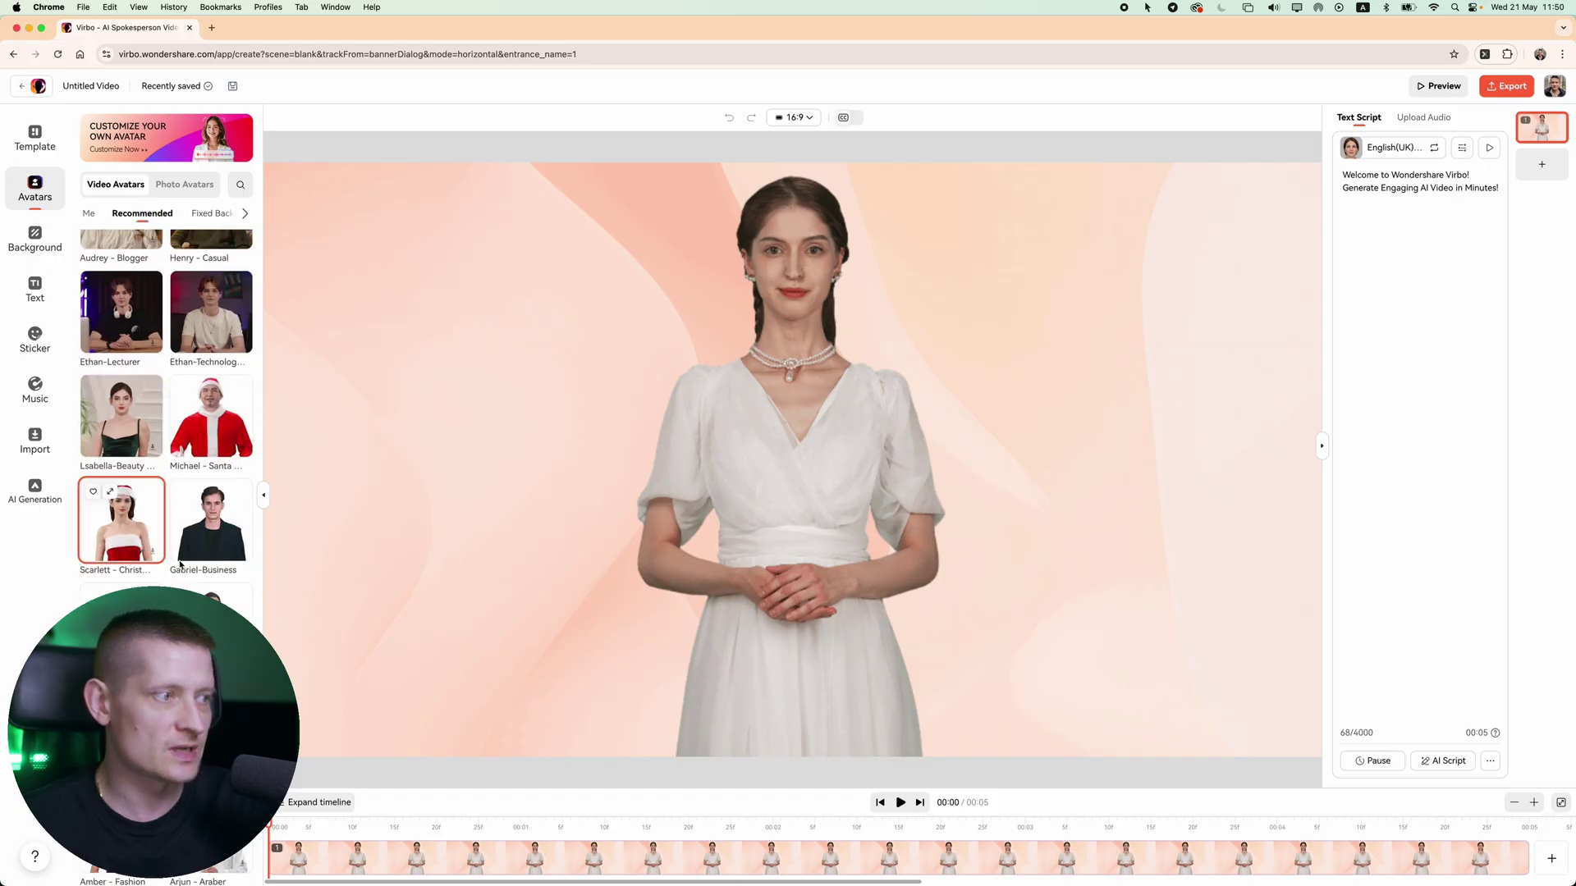
{"action": "left_click", "coordinate": [211, 526]}
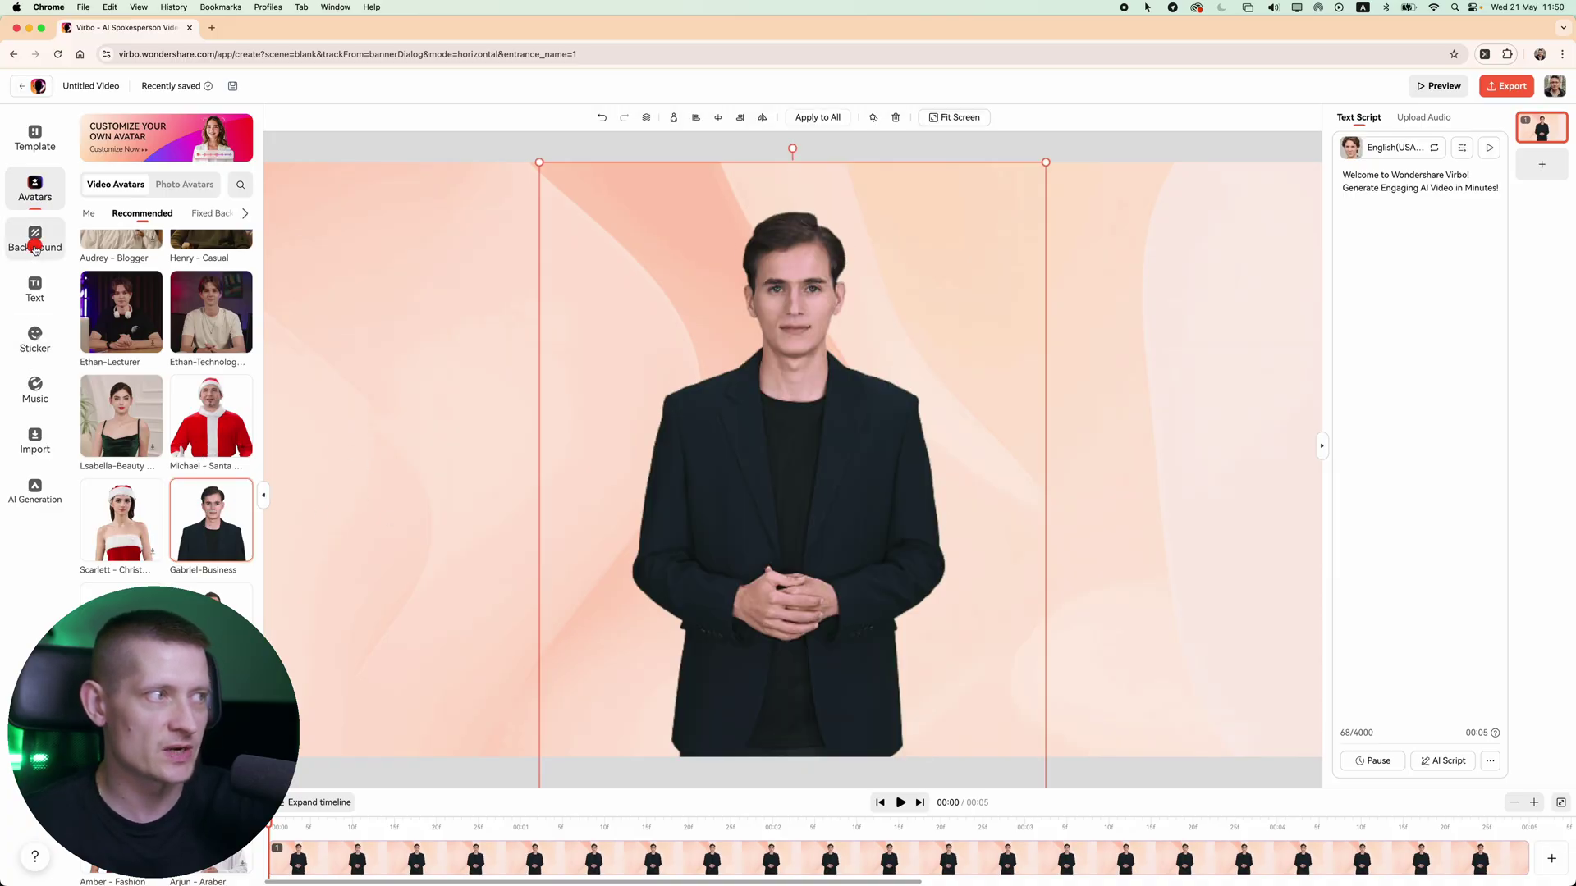
- Put the hospital corridor image behind the avatar as the background
{"action": "left_click", "coordinate": [34, 239]}
{"action": "left_click", "coordinate": [212, 382]}
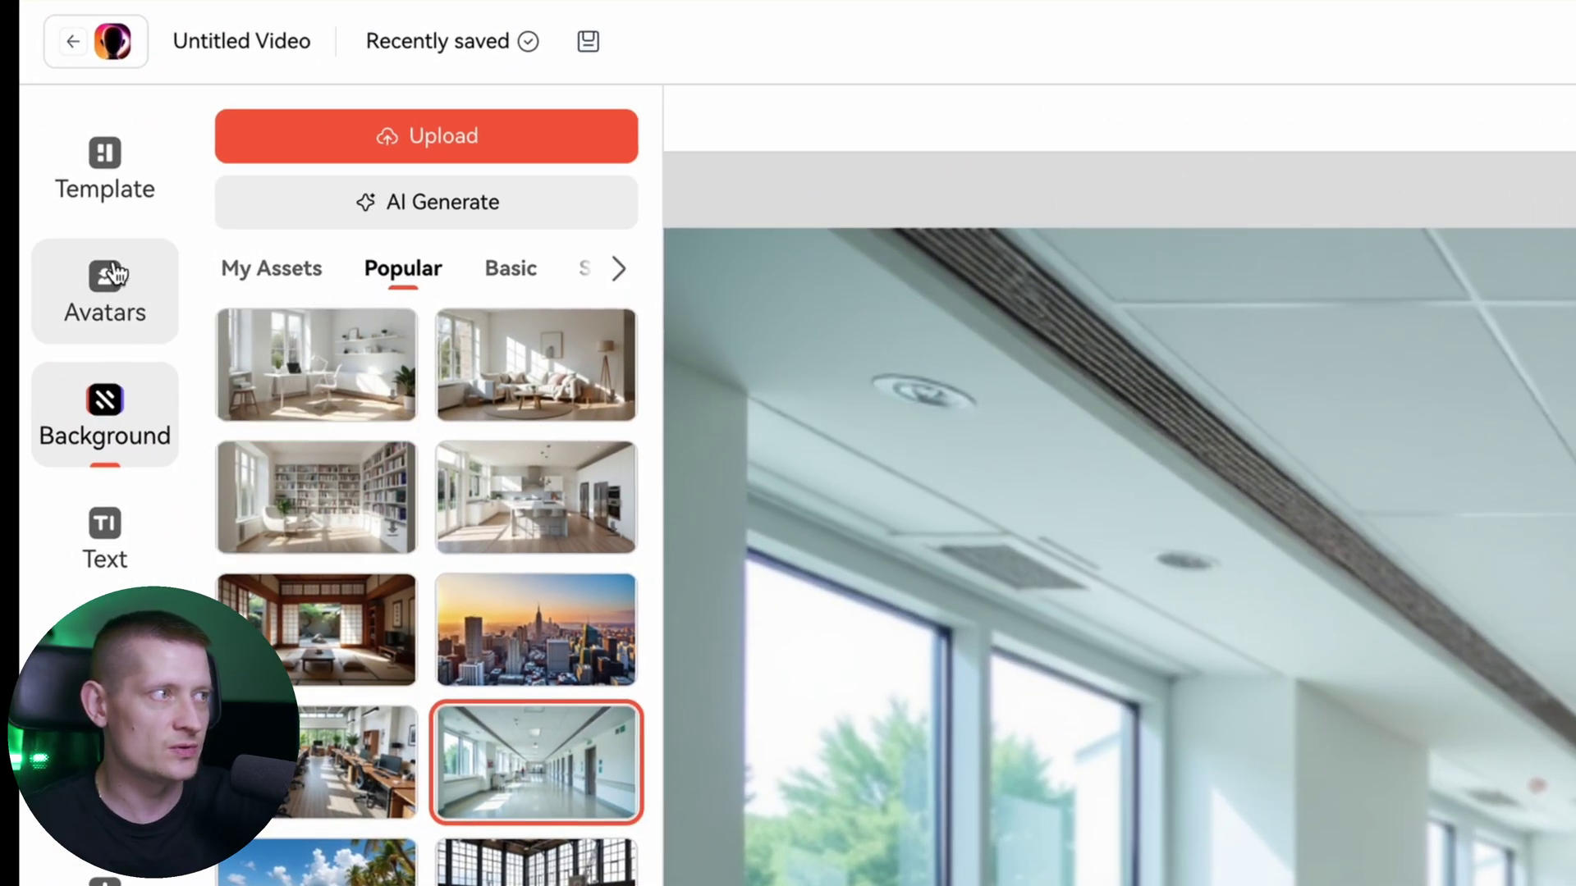
{"action": "left_click", "coordinate": [105, 169]}
{"action": "left_click", "coordinate": [128, 453]}
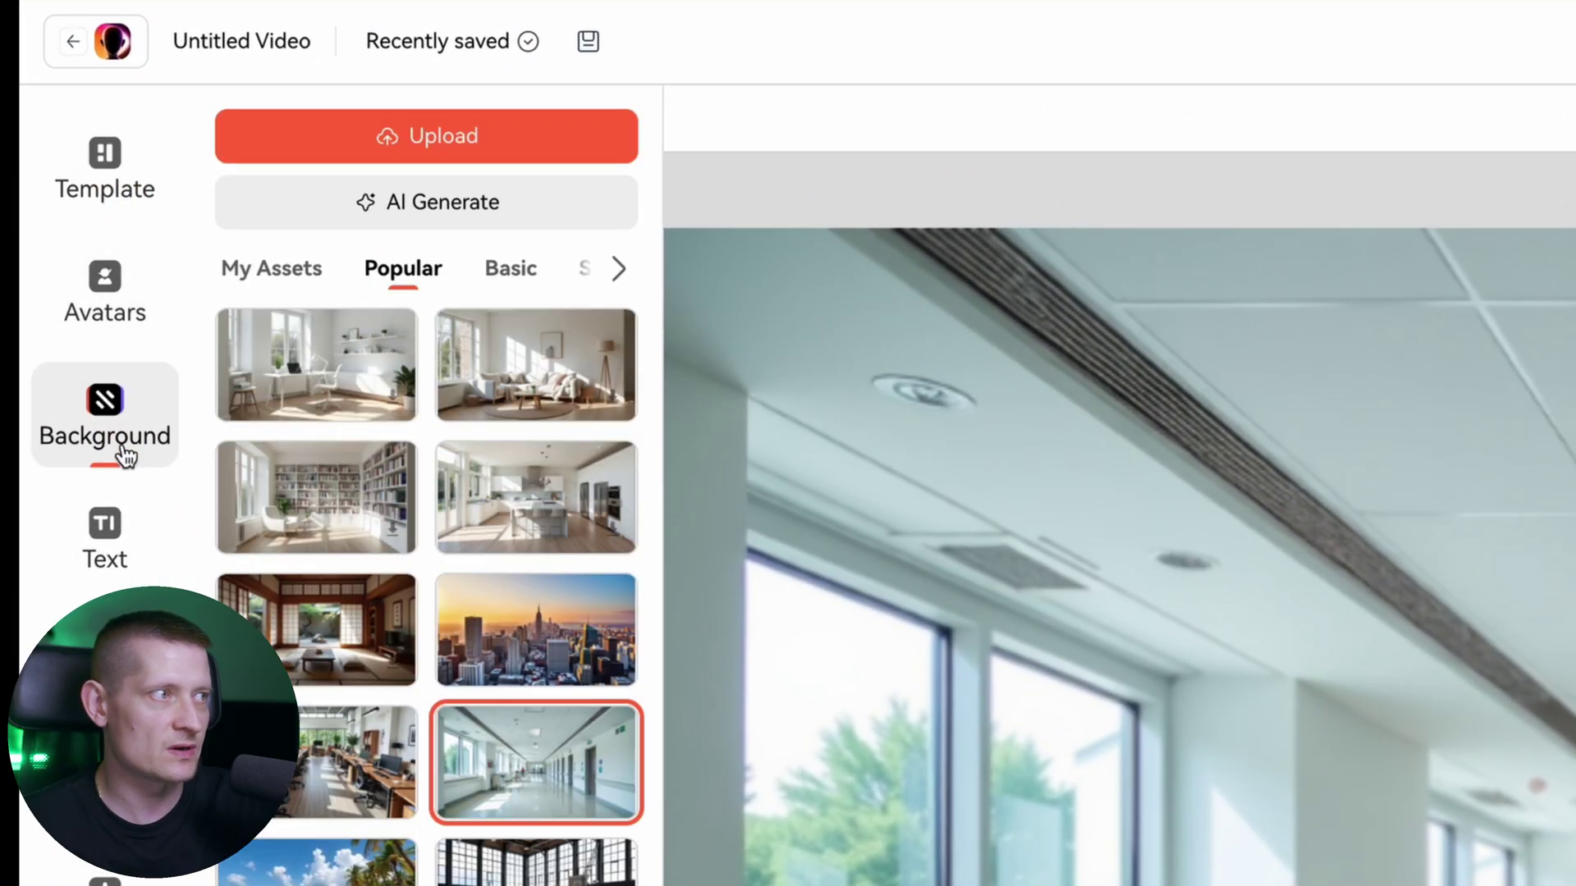
{"action": "left_click", "coordinate": [104, 302]}
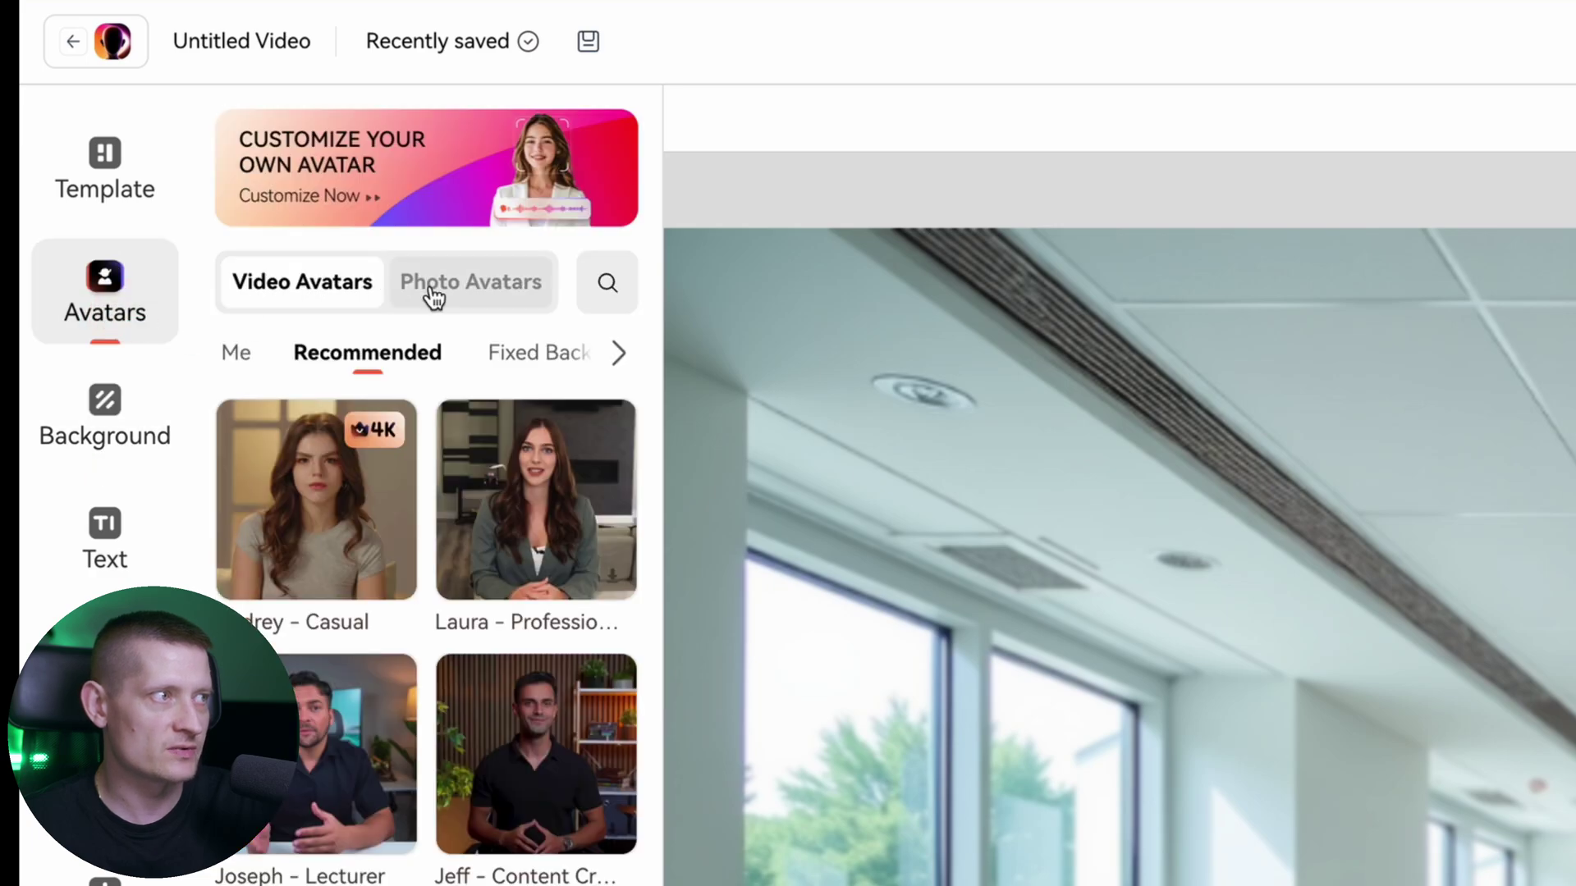
- Swap in the Henry – Casual Fixed Background avatar and fit his attic scene to the frame
{"action": "left_click", "coordinate": [559, 356]}
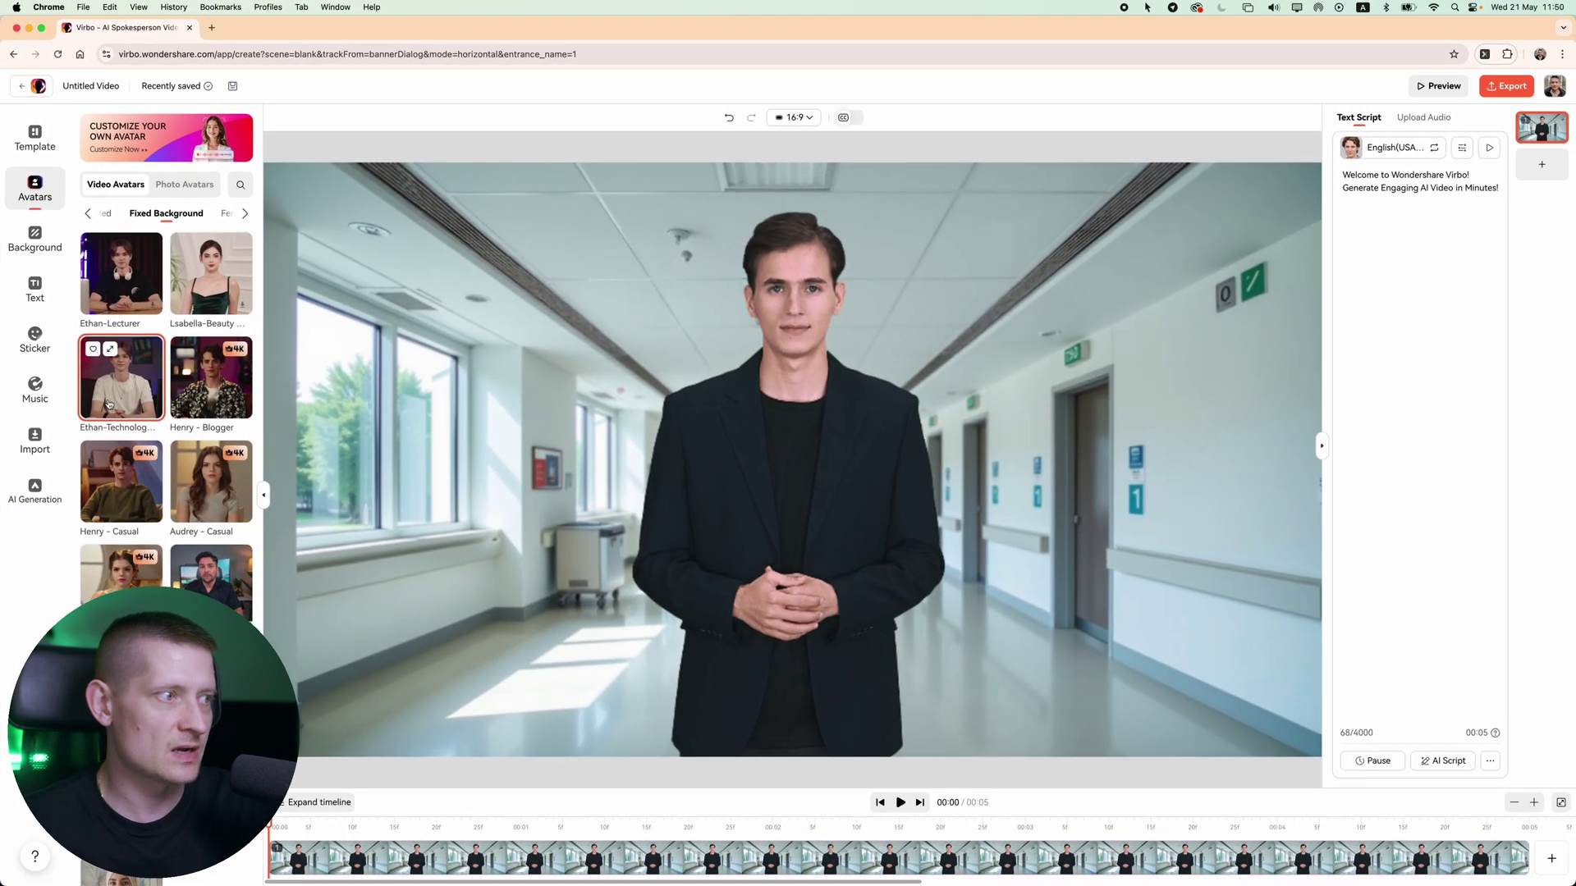
{"action": "left_click", "coordinate": [129, 483]}
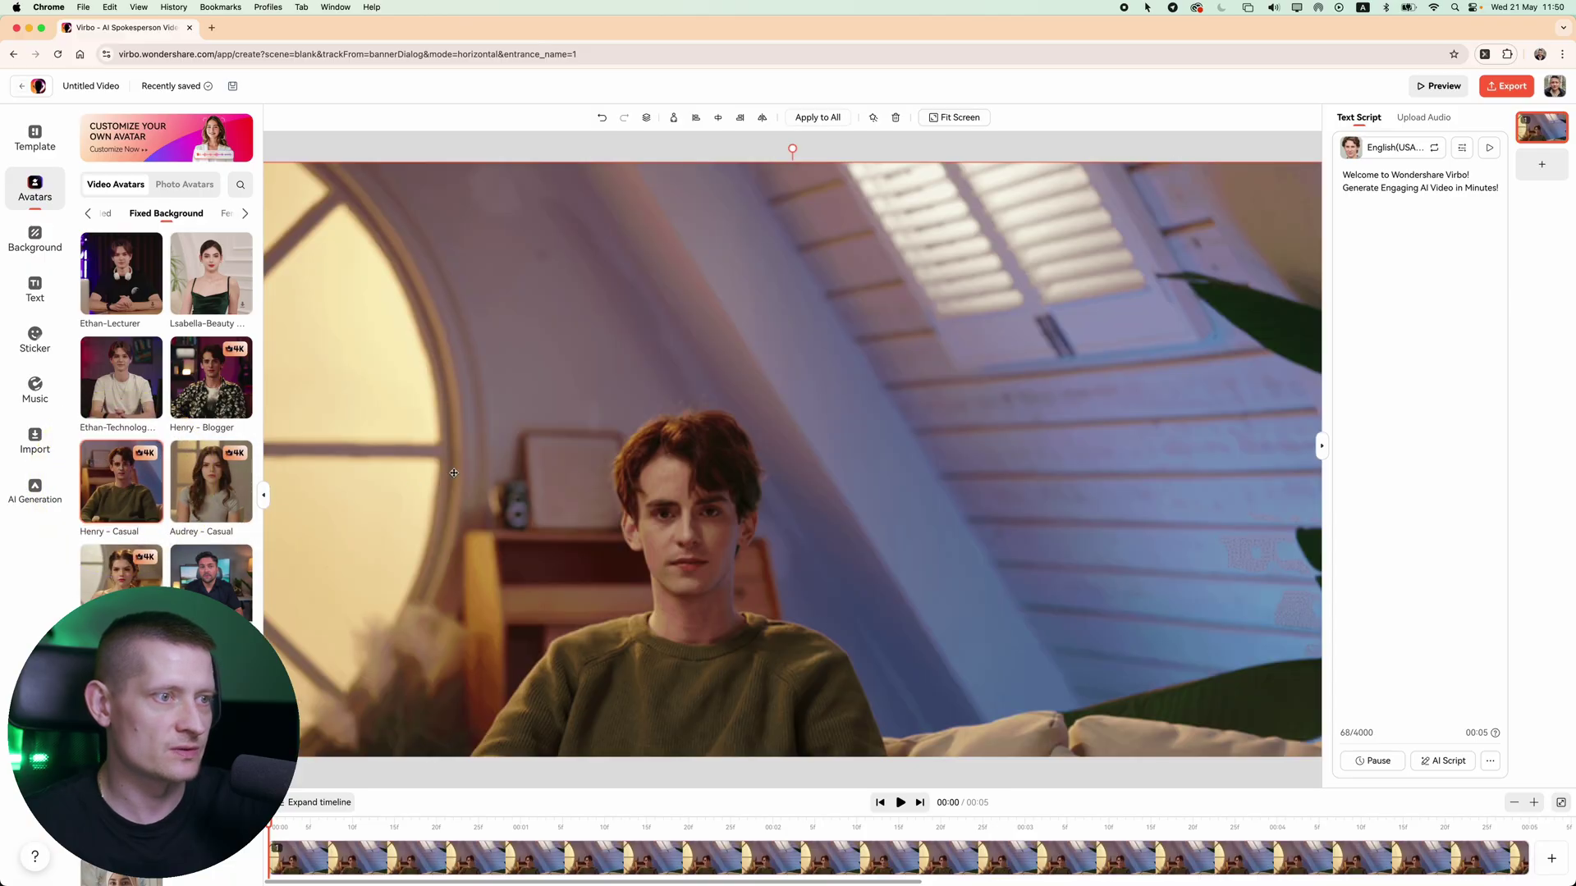
{"action": "left_click", "coordinate": [953, 117]}
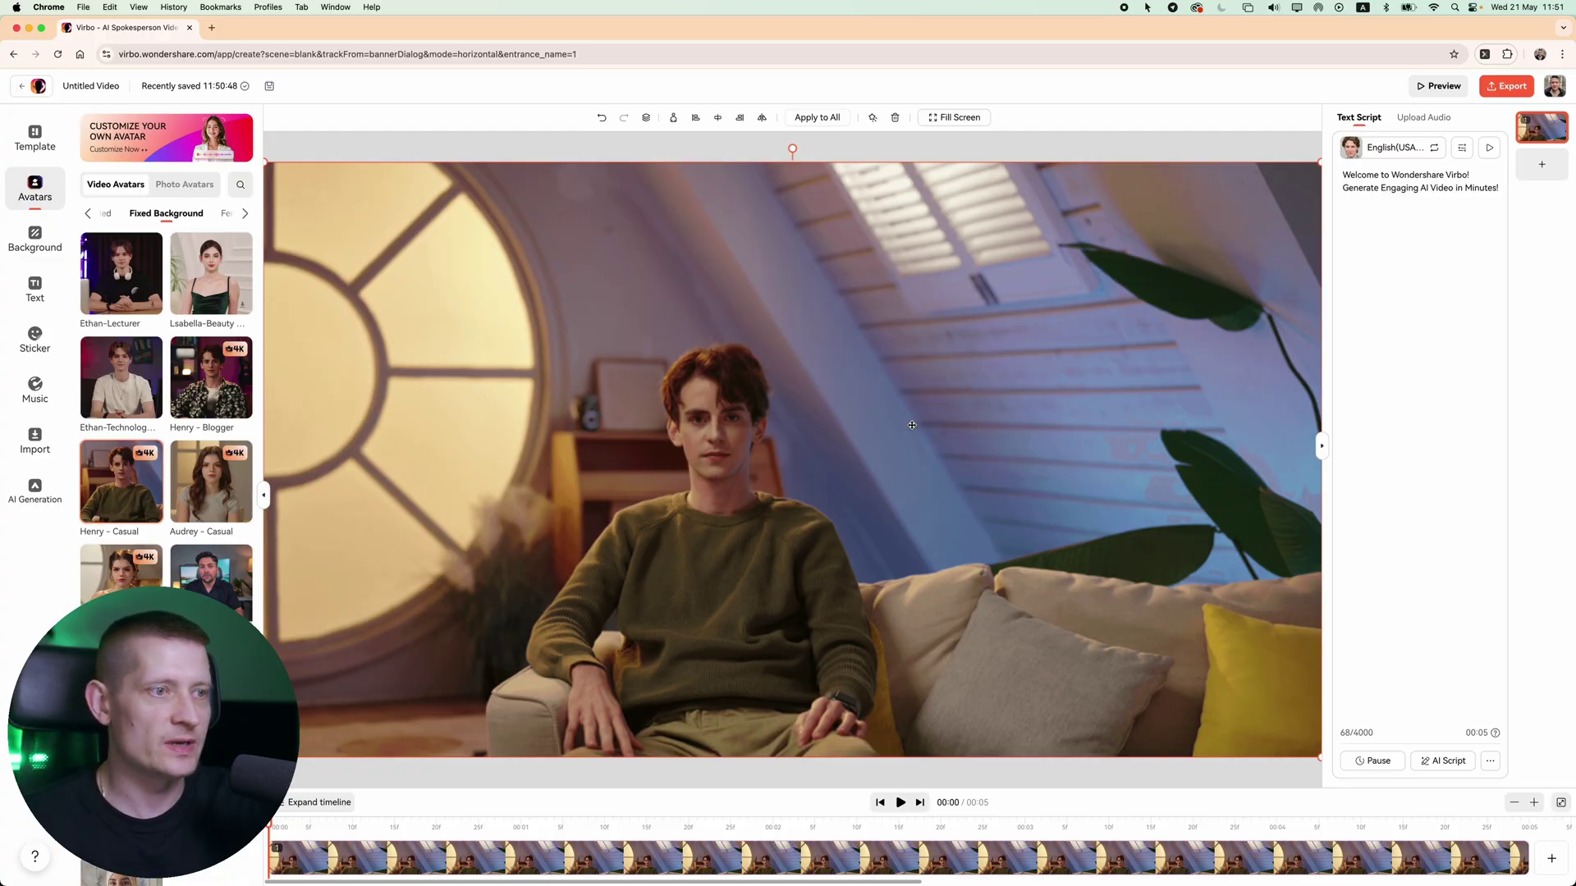
{"action": "left_click", "coordinate": [1456, 206]}
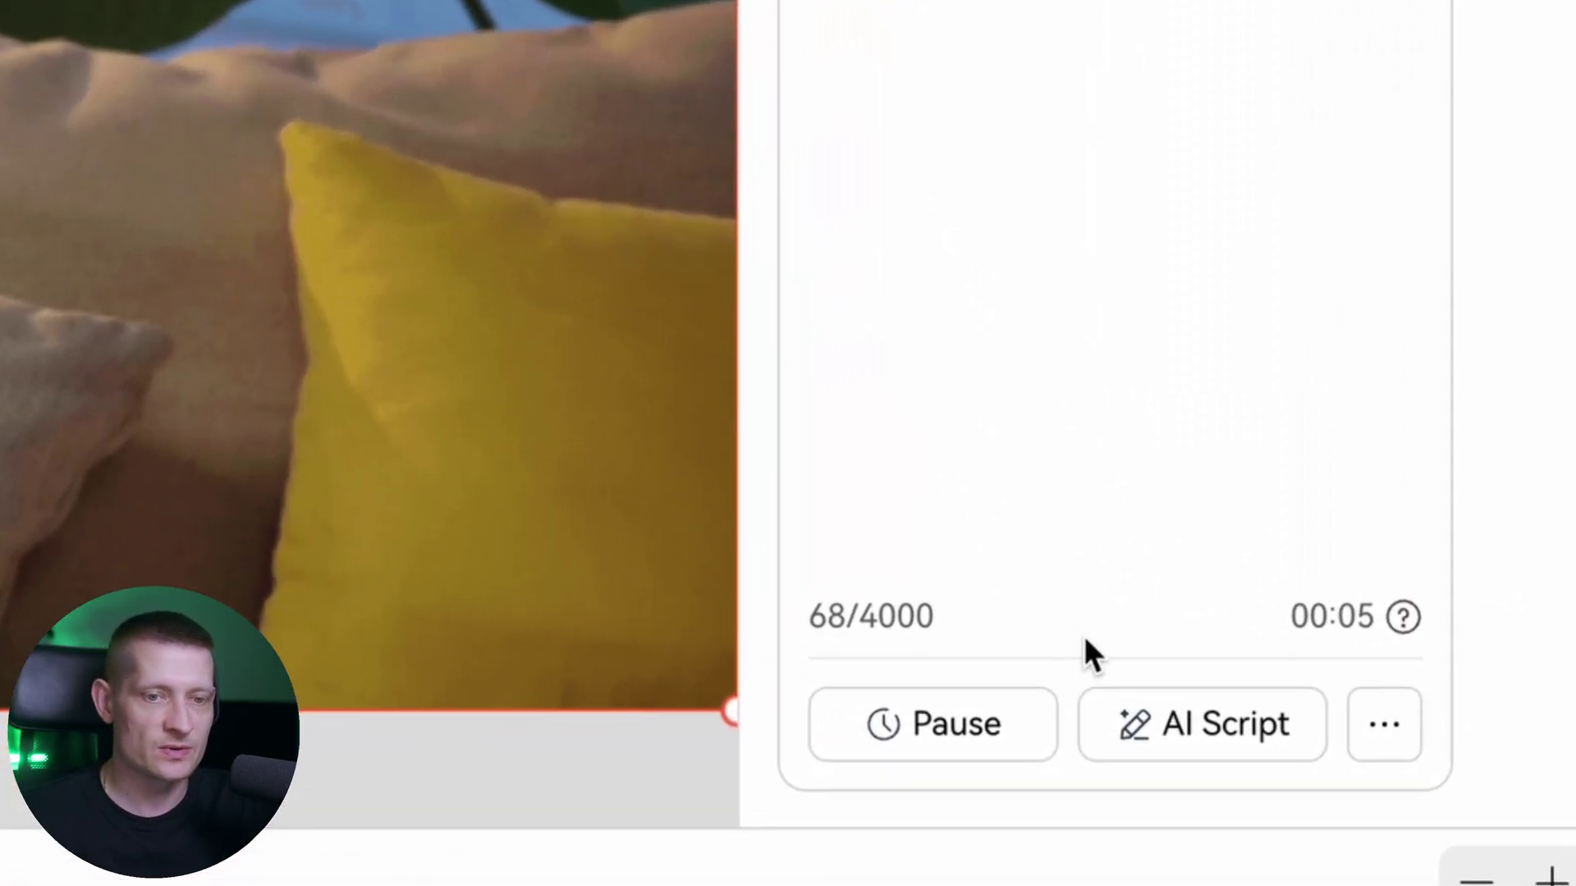
- Have AI Script write a 10-second fox documentary intro and expand it to three paragraphs
{"action": "left_click", "coordinate": [1189, 734]}
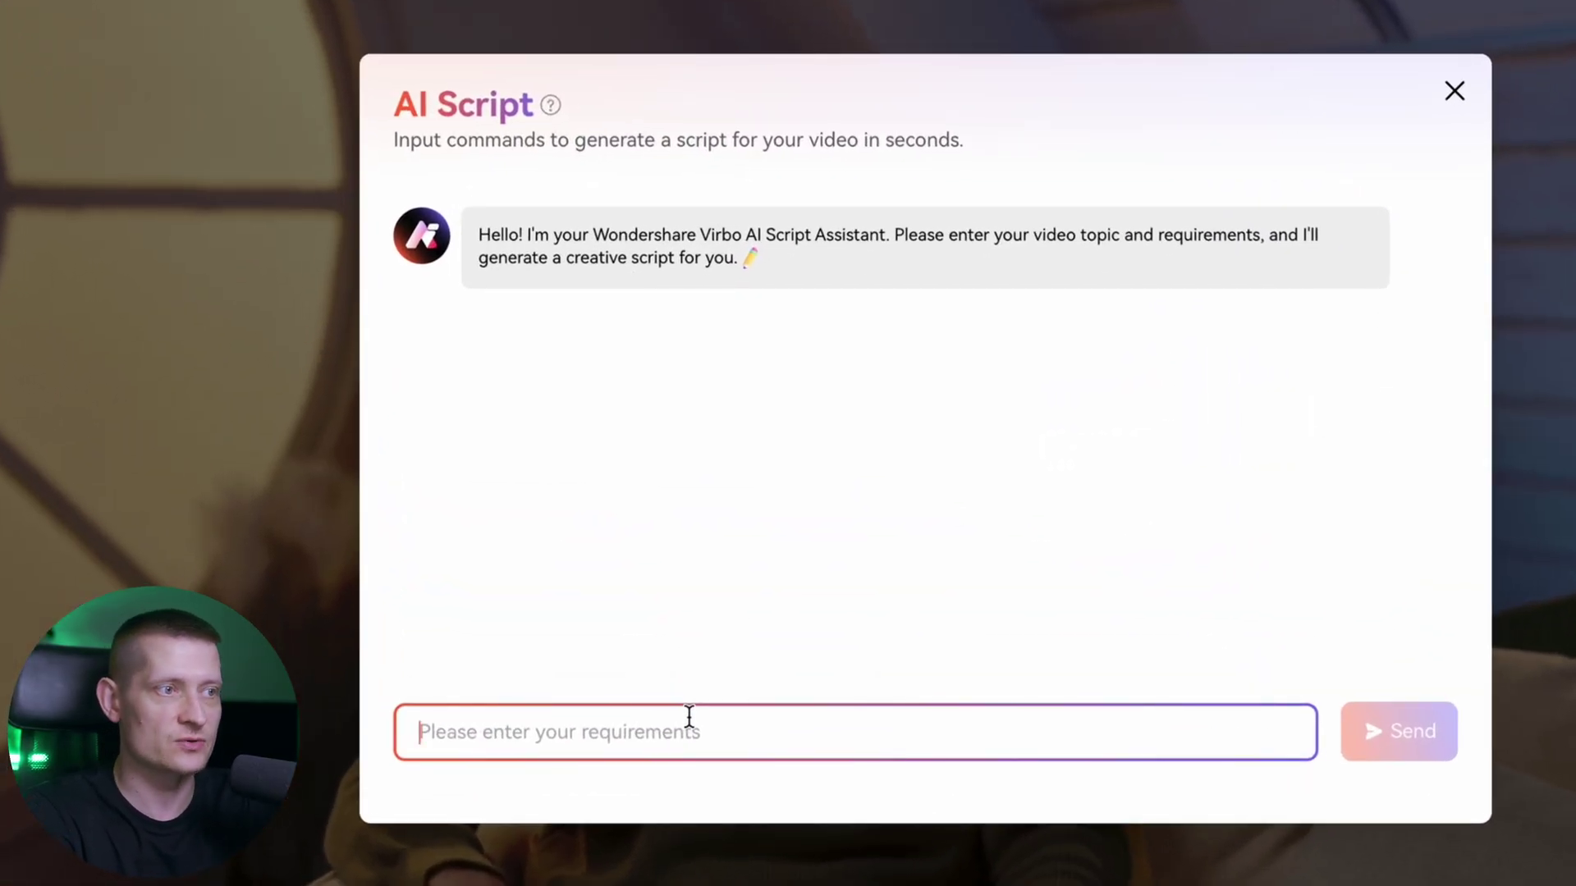
{"action": "type", "text": "I need a"}
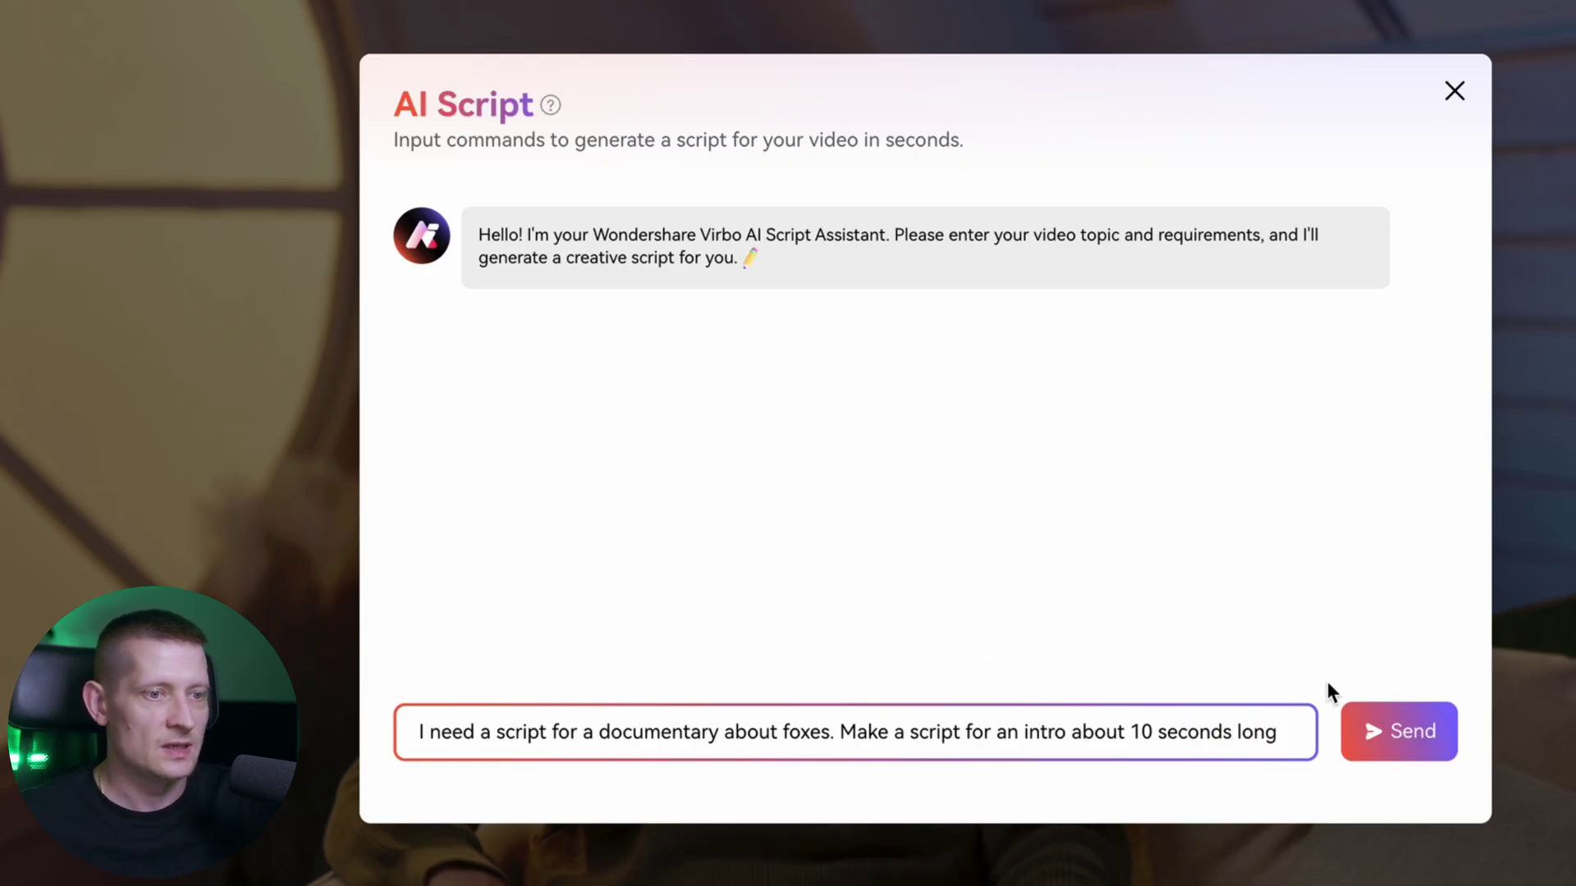
{"action": "key", "text": "Return"}
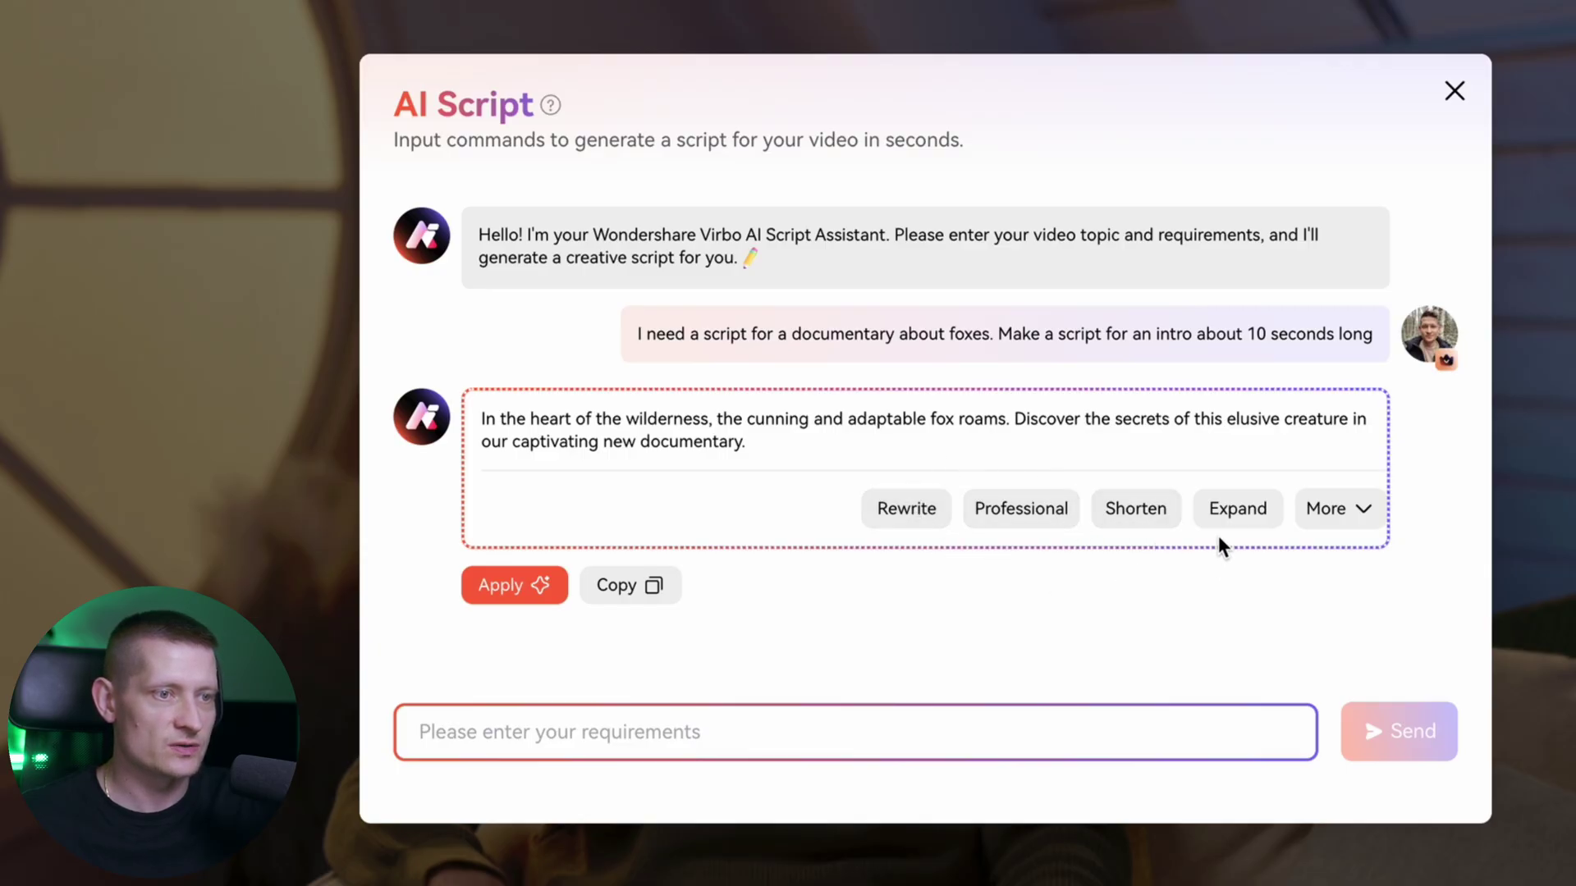
{"action": "left_click", "coordinate": [1237, 509]}
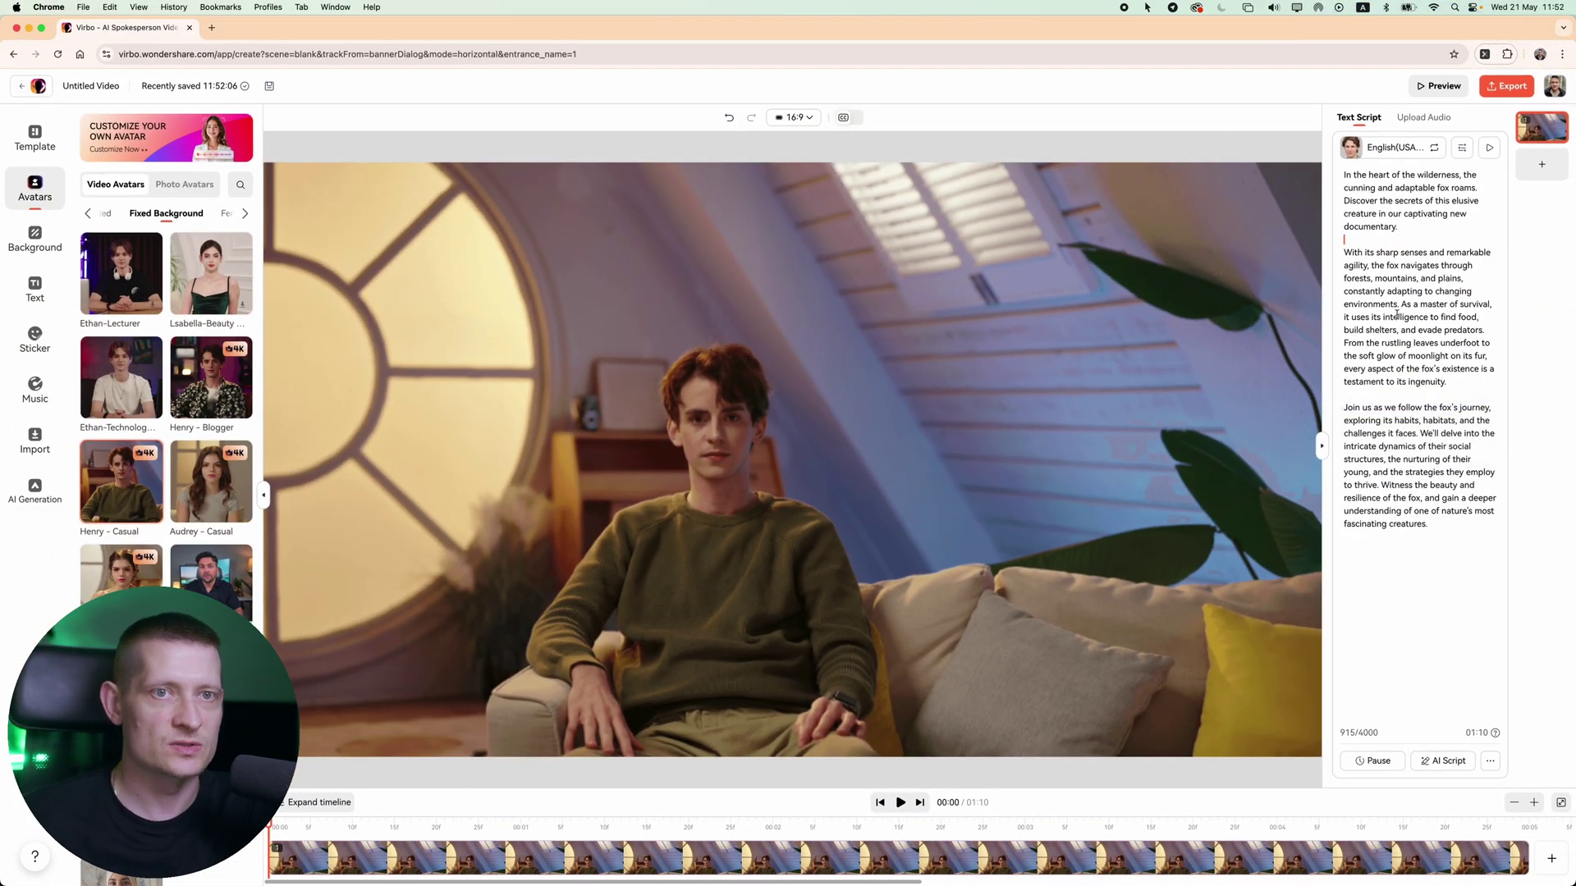
- Delete the second and third script paragraphs, keeping only the opening fox paragraph
{"action": "left_click_drag", "start_coordinate": [1437, 529], "coordinate": [1358, 266]}
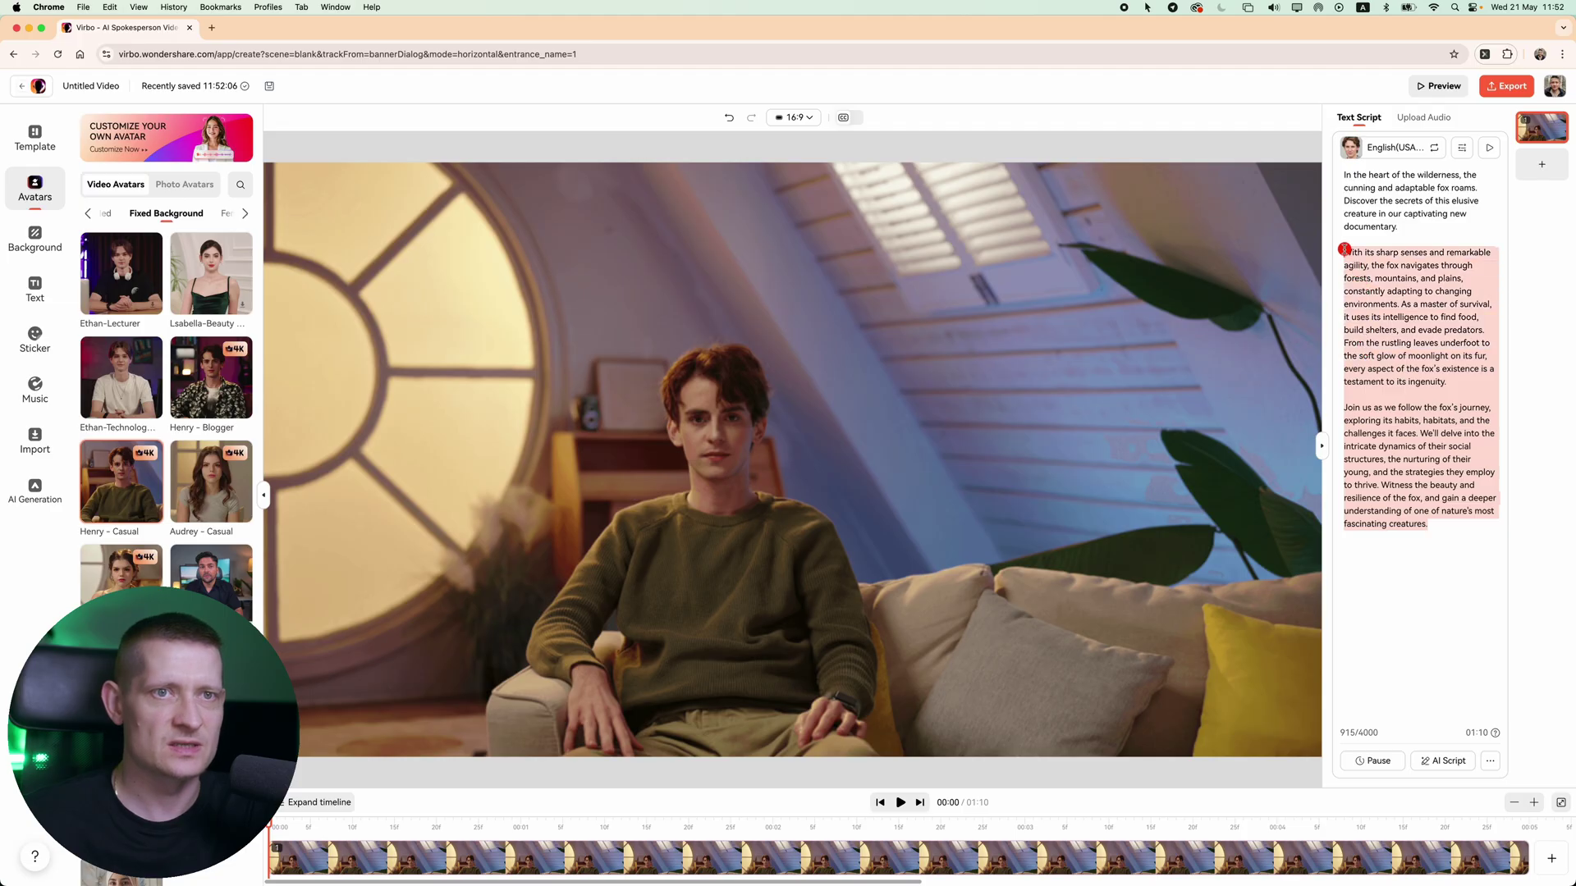
{"action": "key", "text": "BackSpace"}
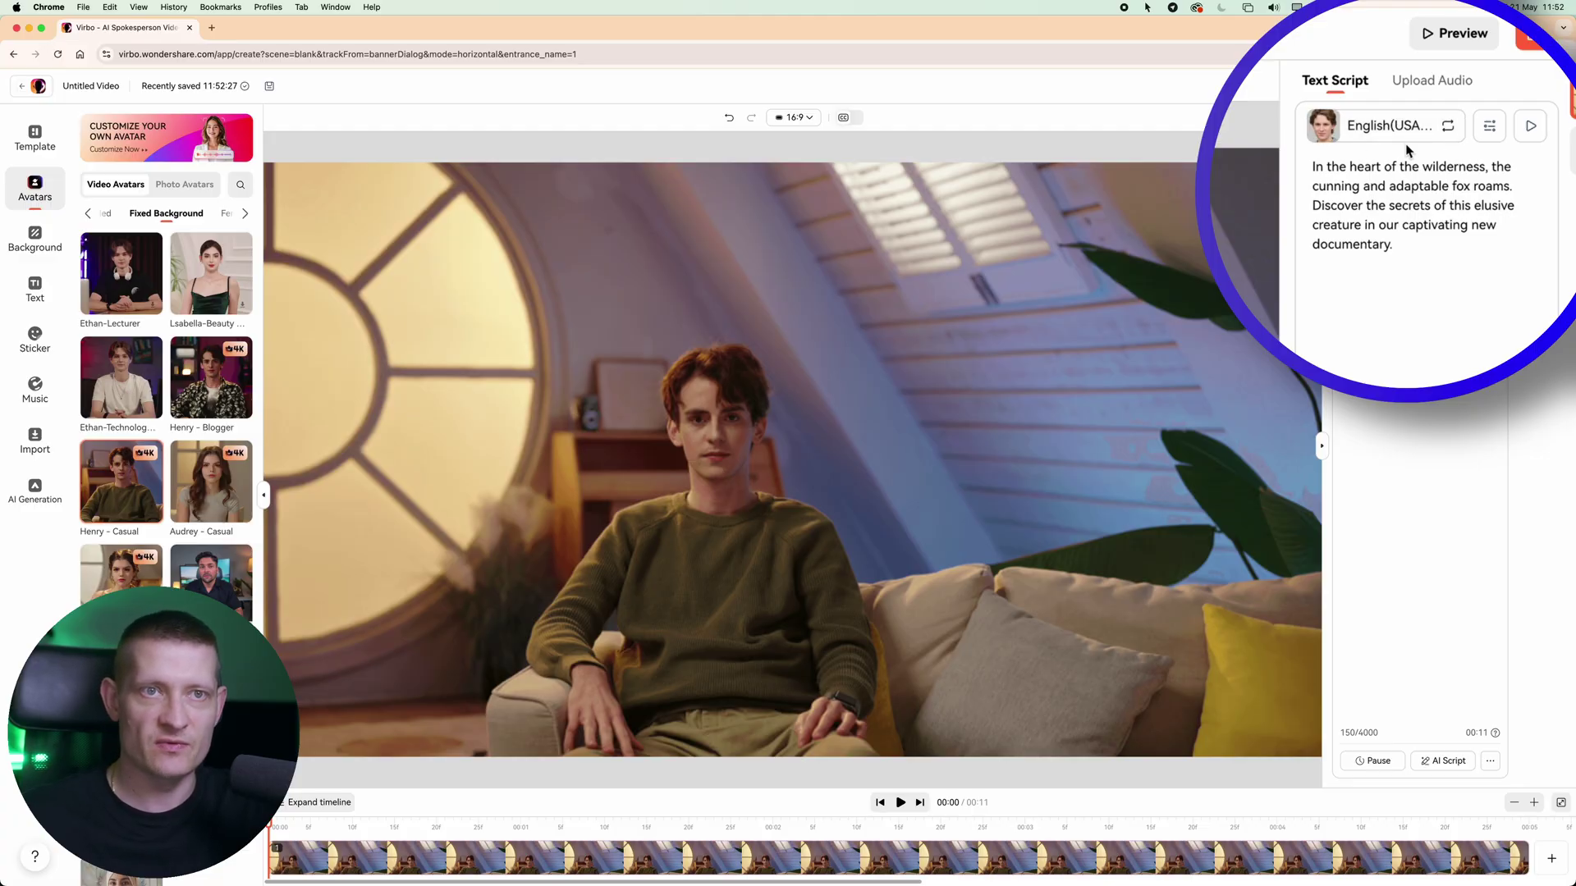
- Filter the voiceover library to English male voices and choose one for Henry's narration
{"action": "left_click", "coordinate": [1392, 125]}
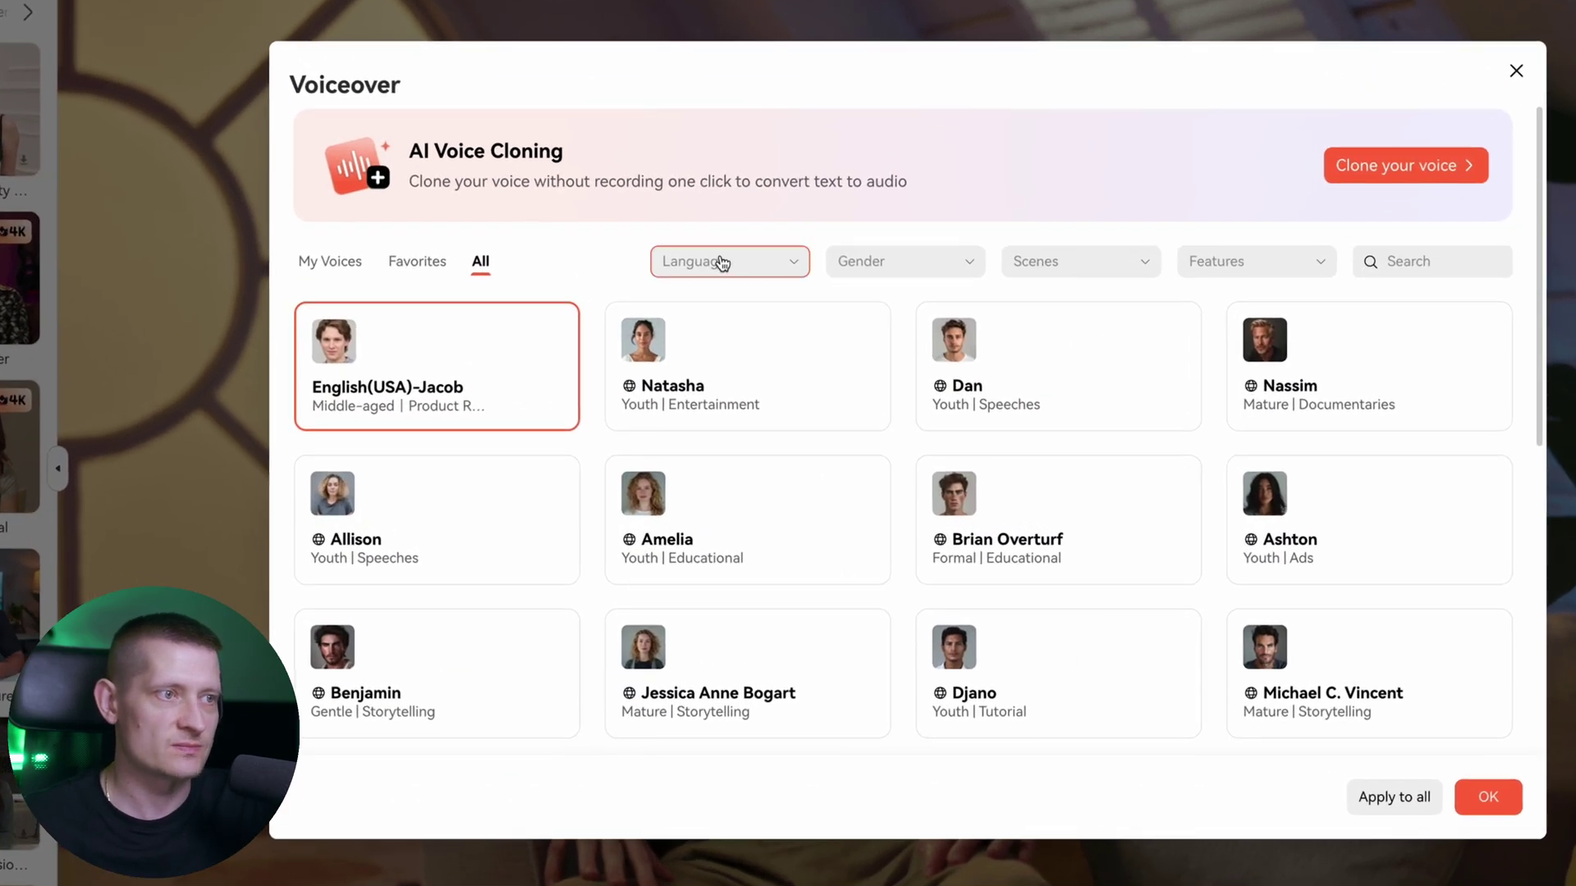
{"action": "left_click", "coordinate": [712, 296]}
{"action": "scroll", "coordinate": [696, 320], "scroll_direction": "down", "scroll_amount": 2}
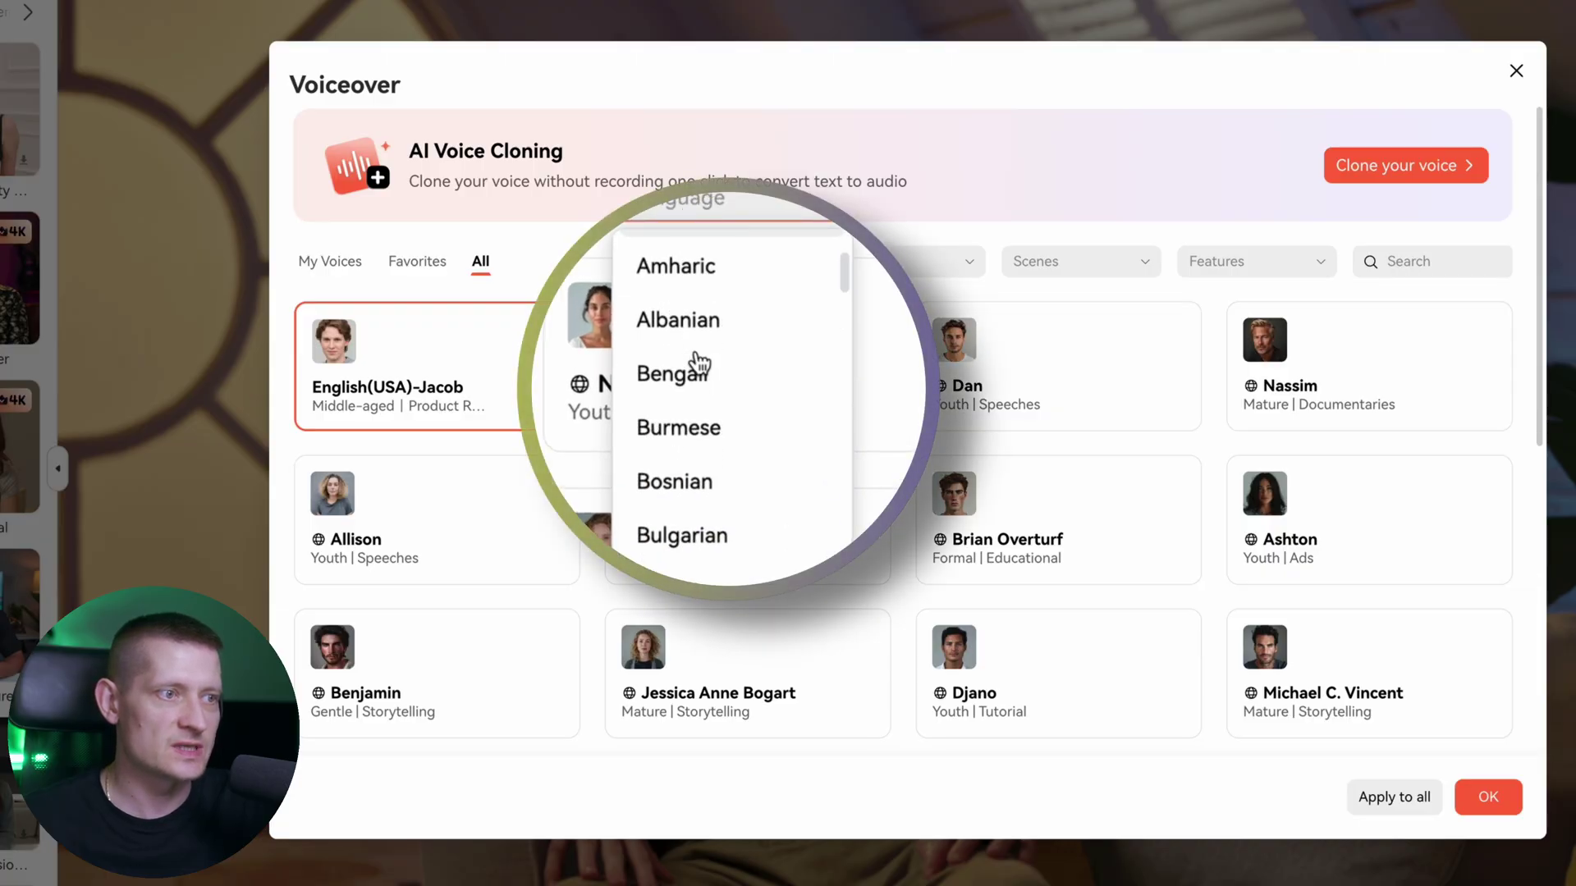
{"action": "scroll", "coordinate": [721, 370], "scroll_direction": "down", "scroll_amount": 2}
{"action": "scroll", "coordinate": [736, 400], "scroll_direction": "down", "scroll_amount": 3}
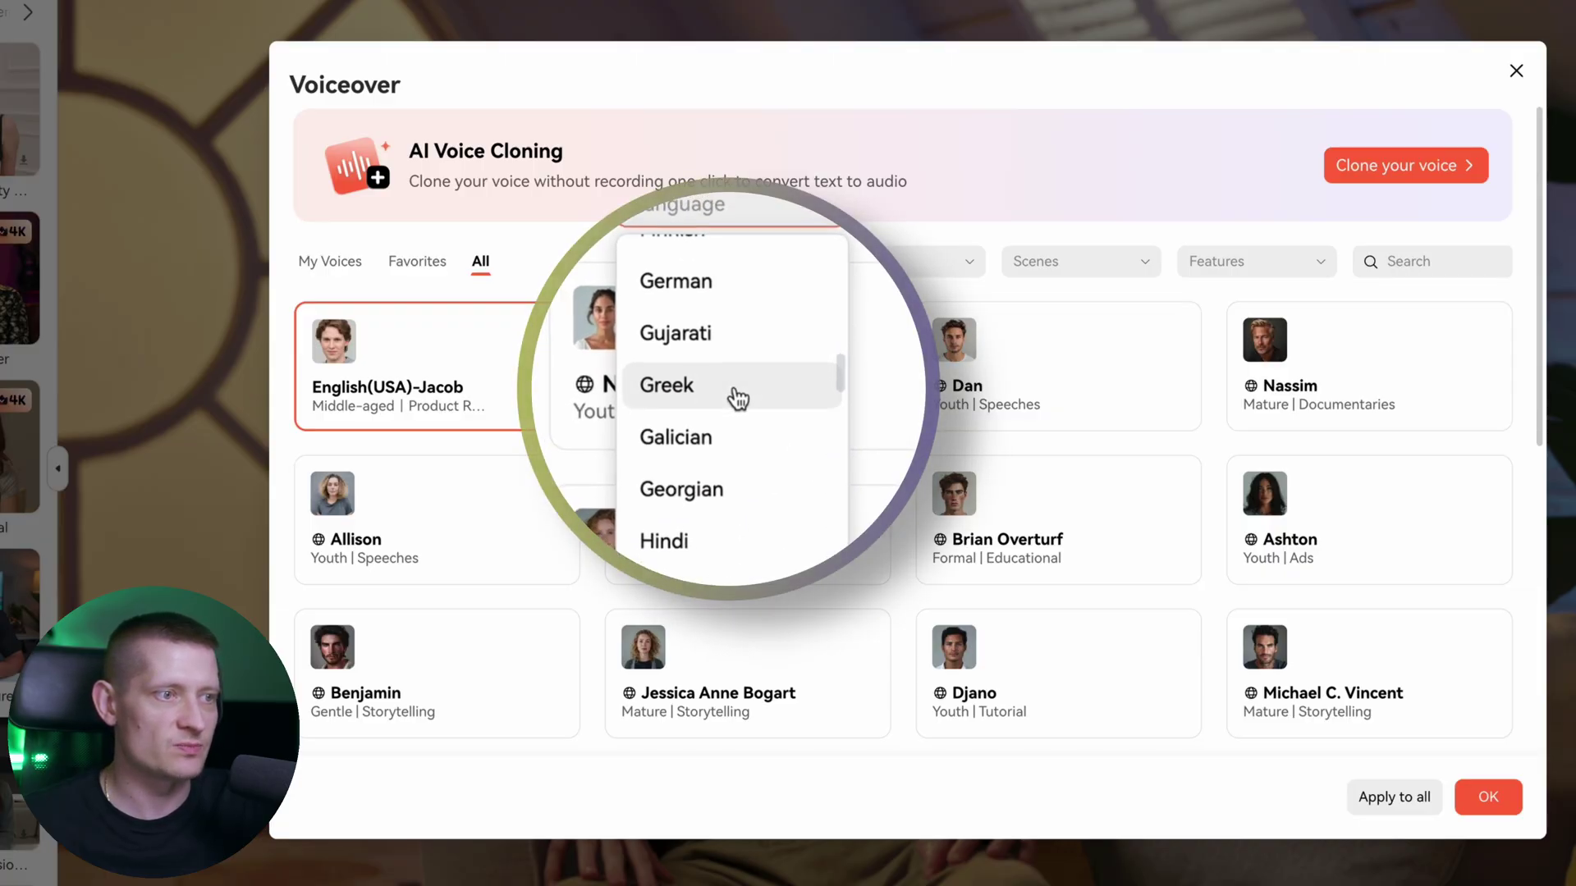
{"action": "scroll", "coordinate": [739, 431], "scroll_direction": "down", "scroll_amount": 1}
{"action": "scroll", "coordinate": [738, 424], "scroll_direction": "up", "scroll_amount": 2}
{"action": "scroll", "coordinate": [745, 412], "scroll_direction": "up", "scroll_amount": 2}
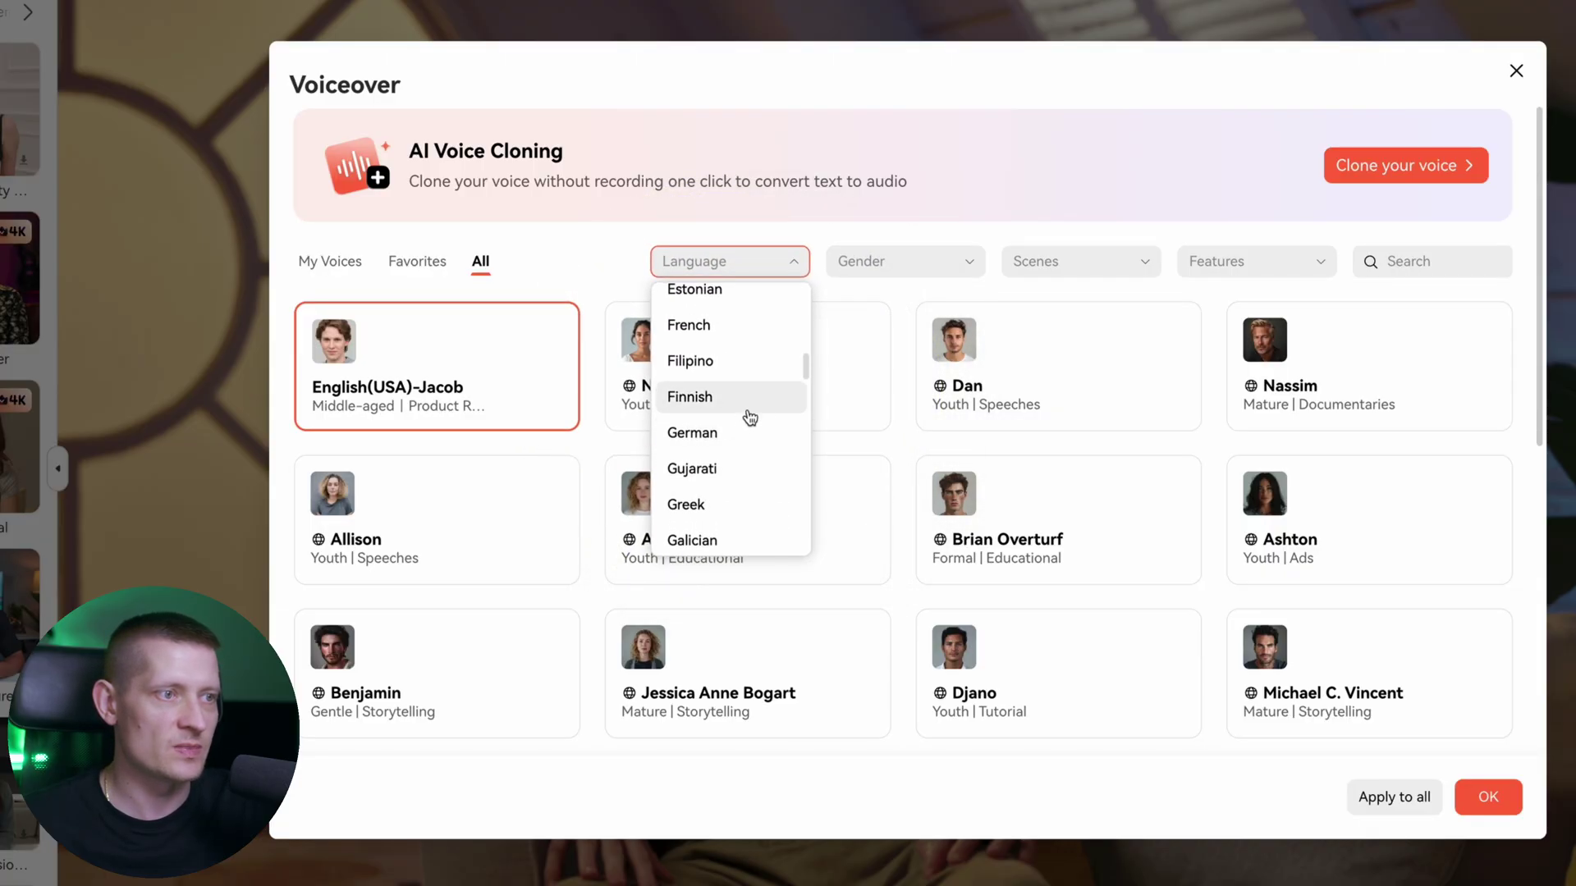
{"action": "scroll", "coordinate": [745, 400], "scroll_direction": "up", "scroll_amount": 2}
{"action": "left_click", "coordinate": [690, 417]}
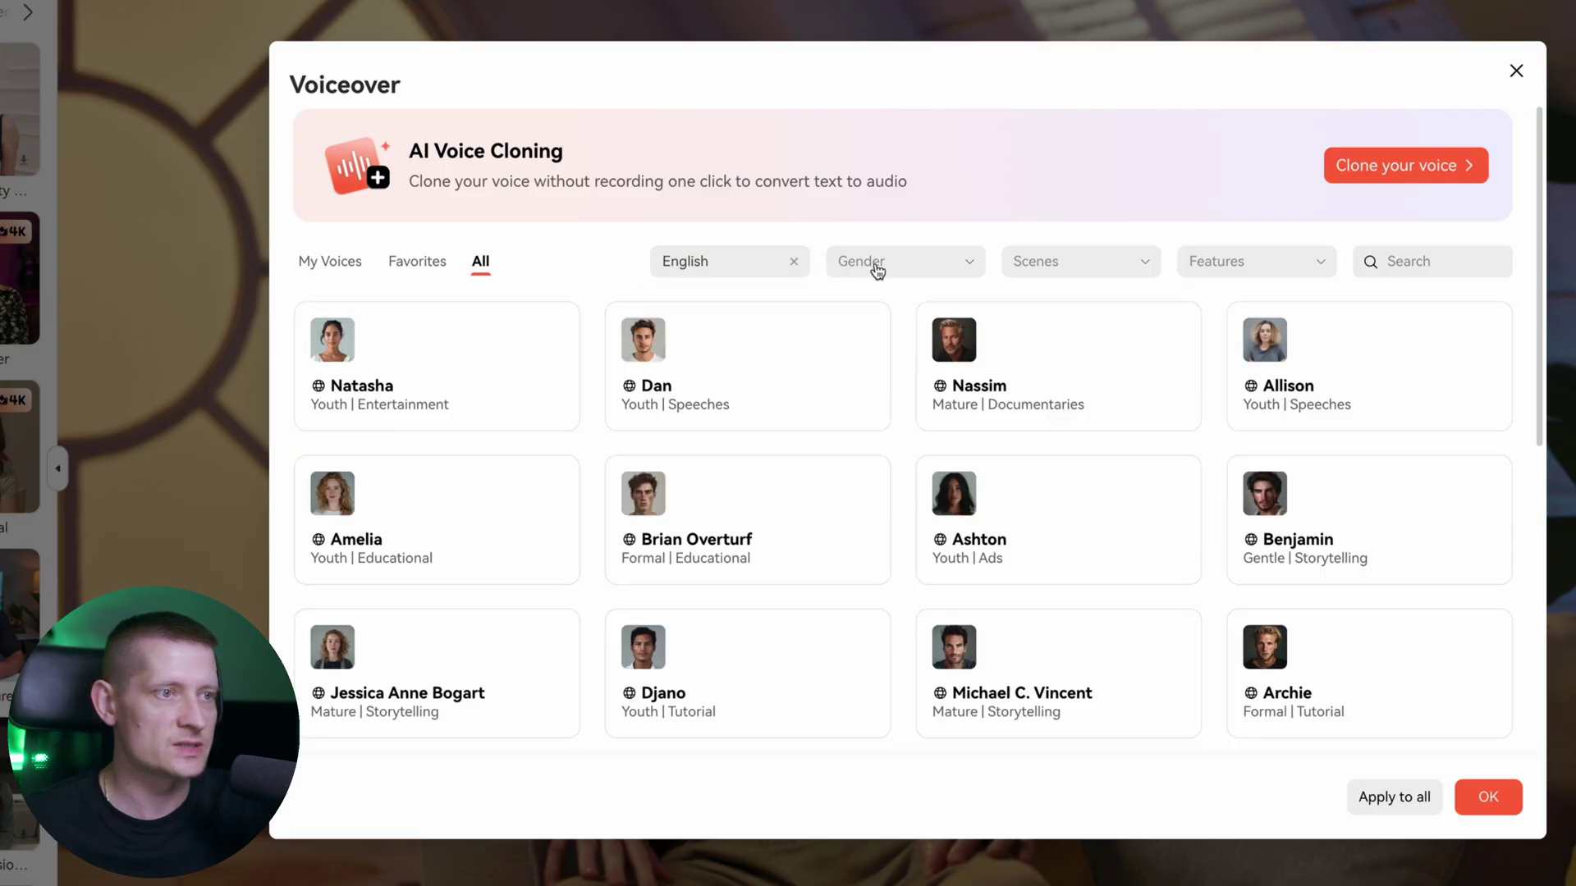
{"action": "left_click", "coordinate": [905, 262]}
{"action": "left_click", "coordinate": [842, 334]}
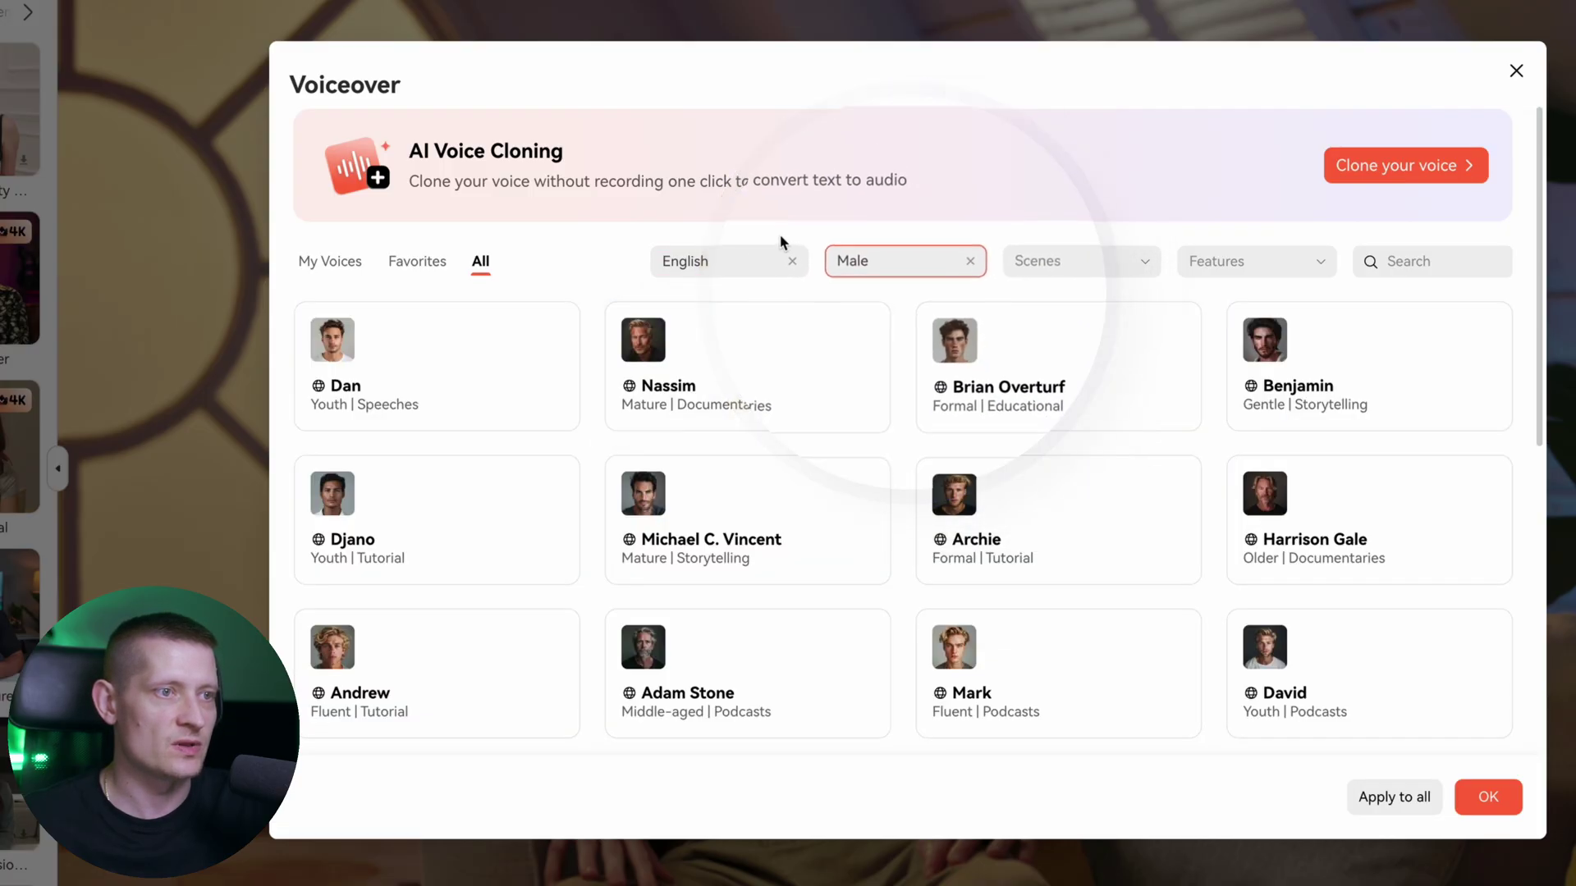
{"action": "scroll", "coordinate": [849, 431], "scroll_direction": "down", "scroll_amount": 3}
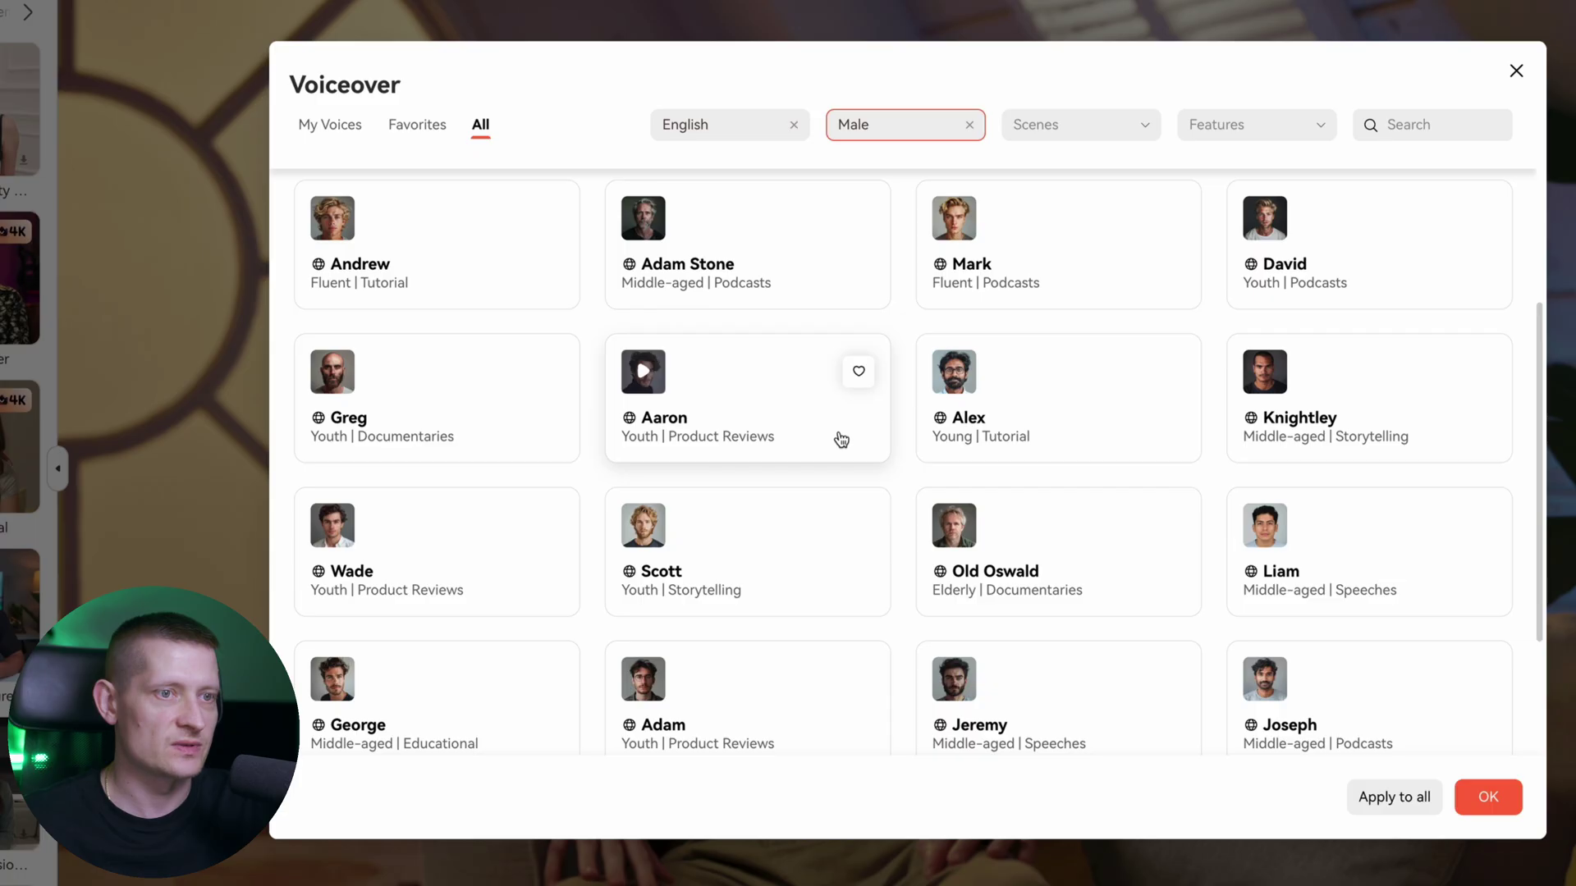
{"action": "scroll", "coordinate": [825, 431], "scroll_direction": "down", "scroll_amount": 3}
{"action": "scroll", "coordinate": [788, 469], "scroll_direction": "down", "scroll_amount": 2}
{"action": "scroll", "coordinate": [771, 516], "scroll_direction": "down", "scroll_amount": 3}
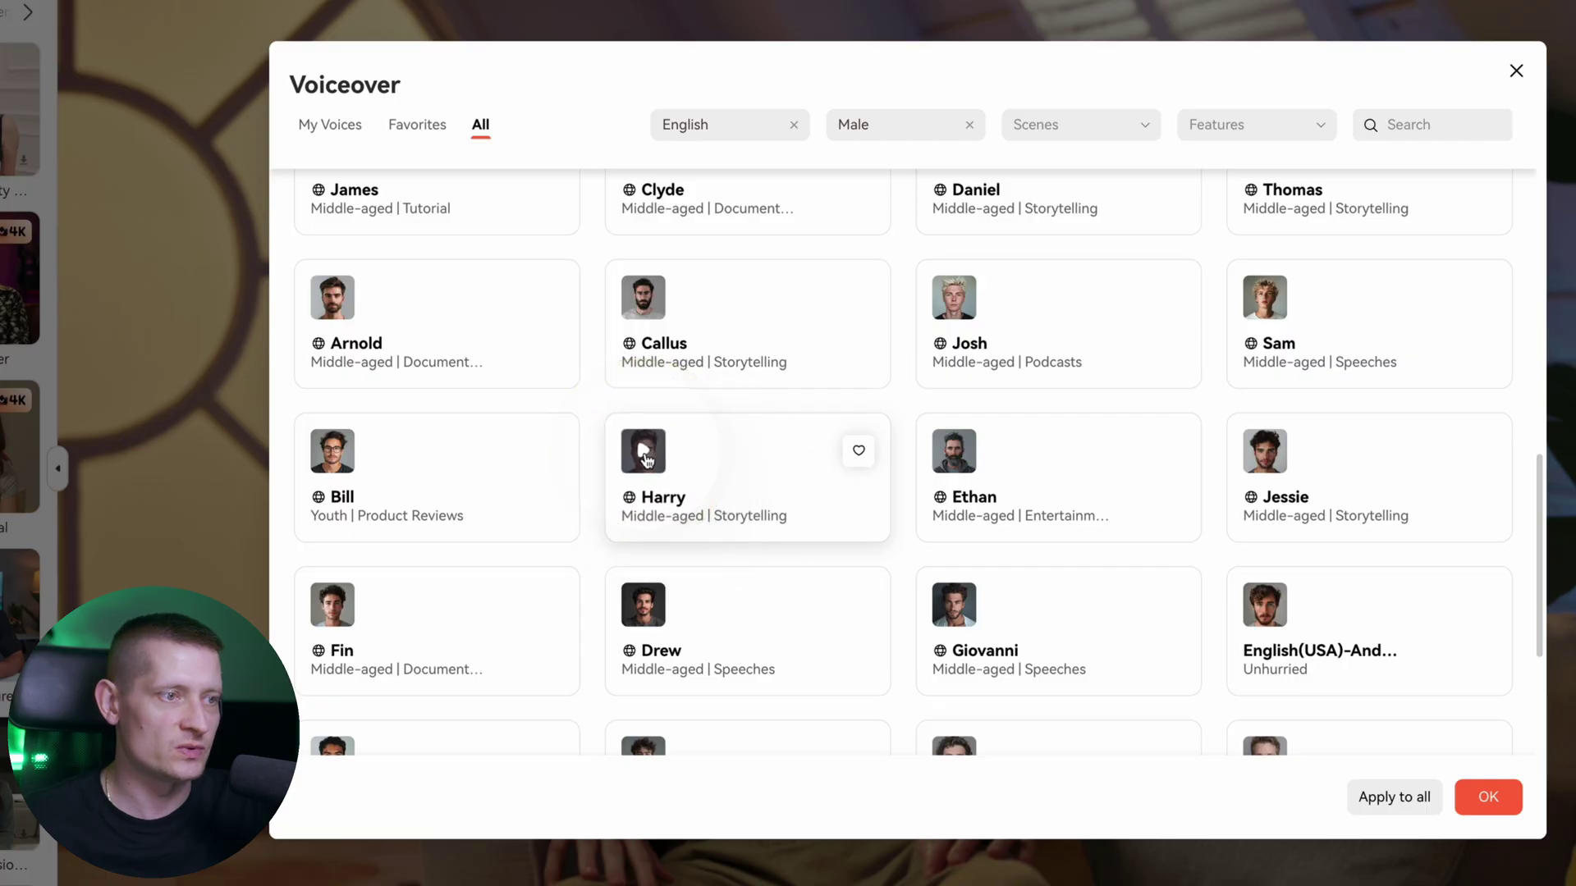
{"action": "left_click", "coordinate": [1080, 123]}
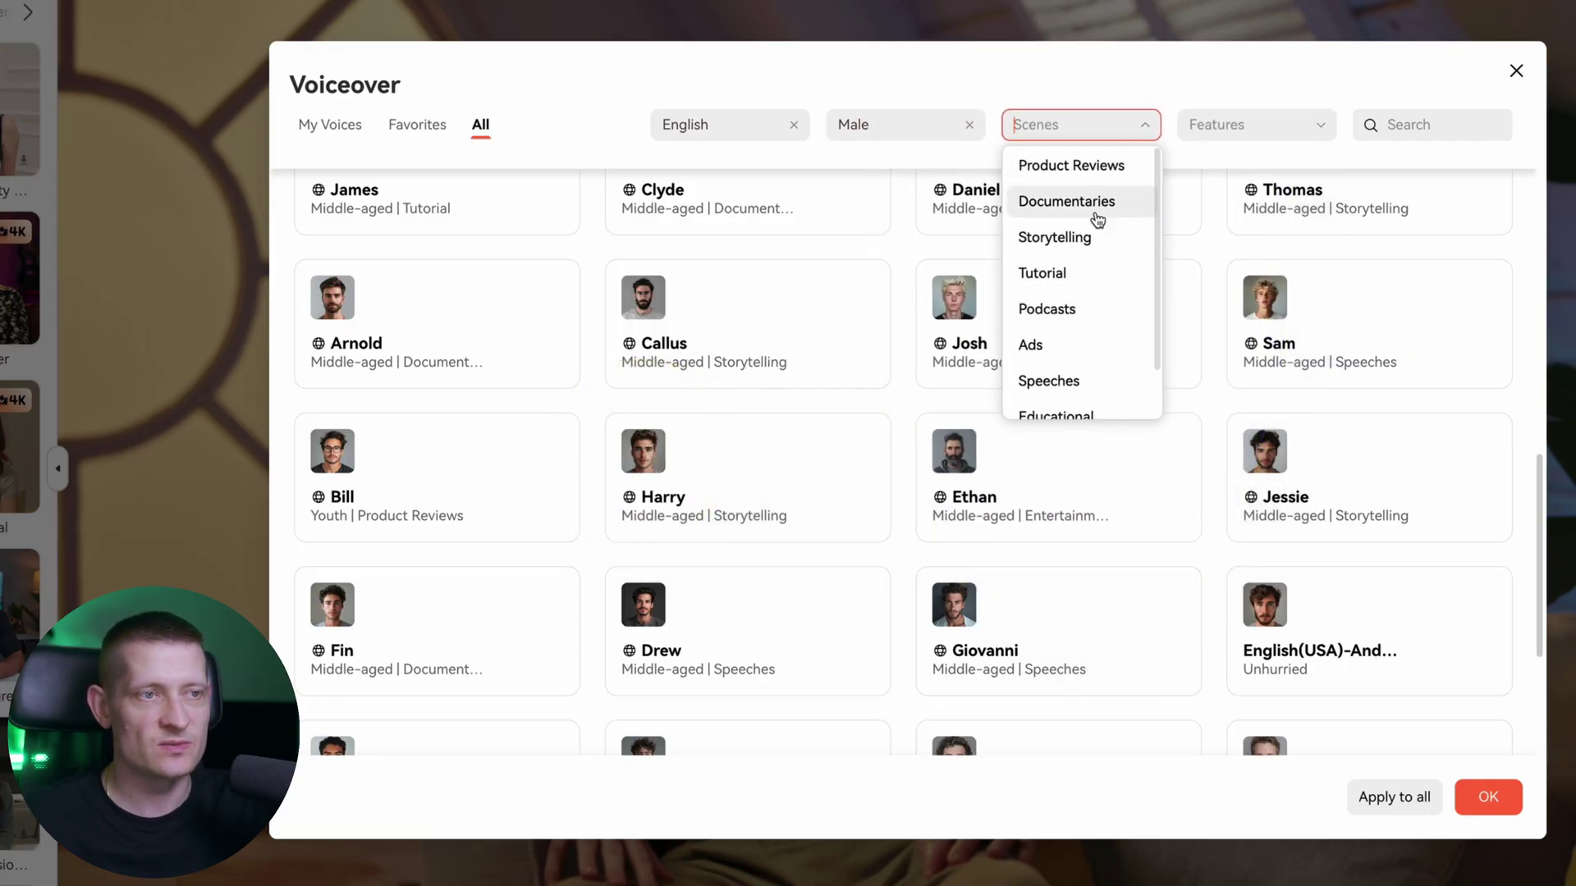
{"action": "left_click", "coordinate": [1161, 334]}
{"action": "scroll", "coordinate": [1160, 357], "scroll_direction": "up", "scroll_amount": 5}
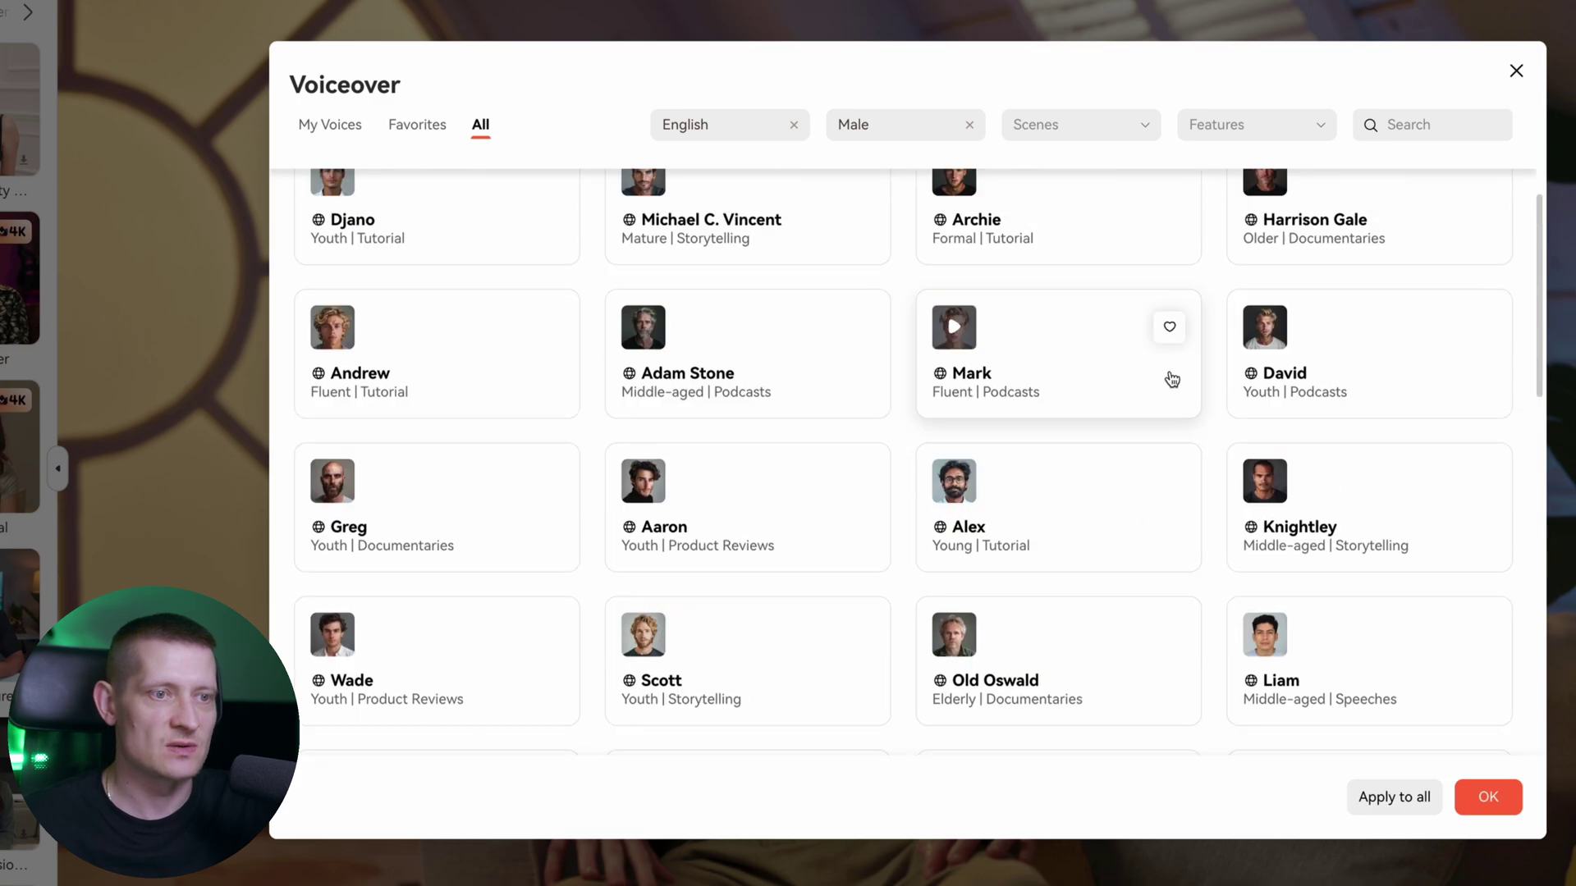
{"action": "scroll", "coordinate": [1170, 308], "scroll_direction": "up", "scroll_amount": 5}
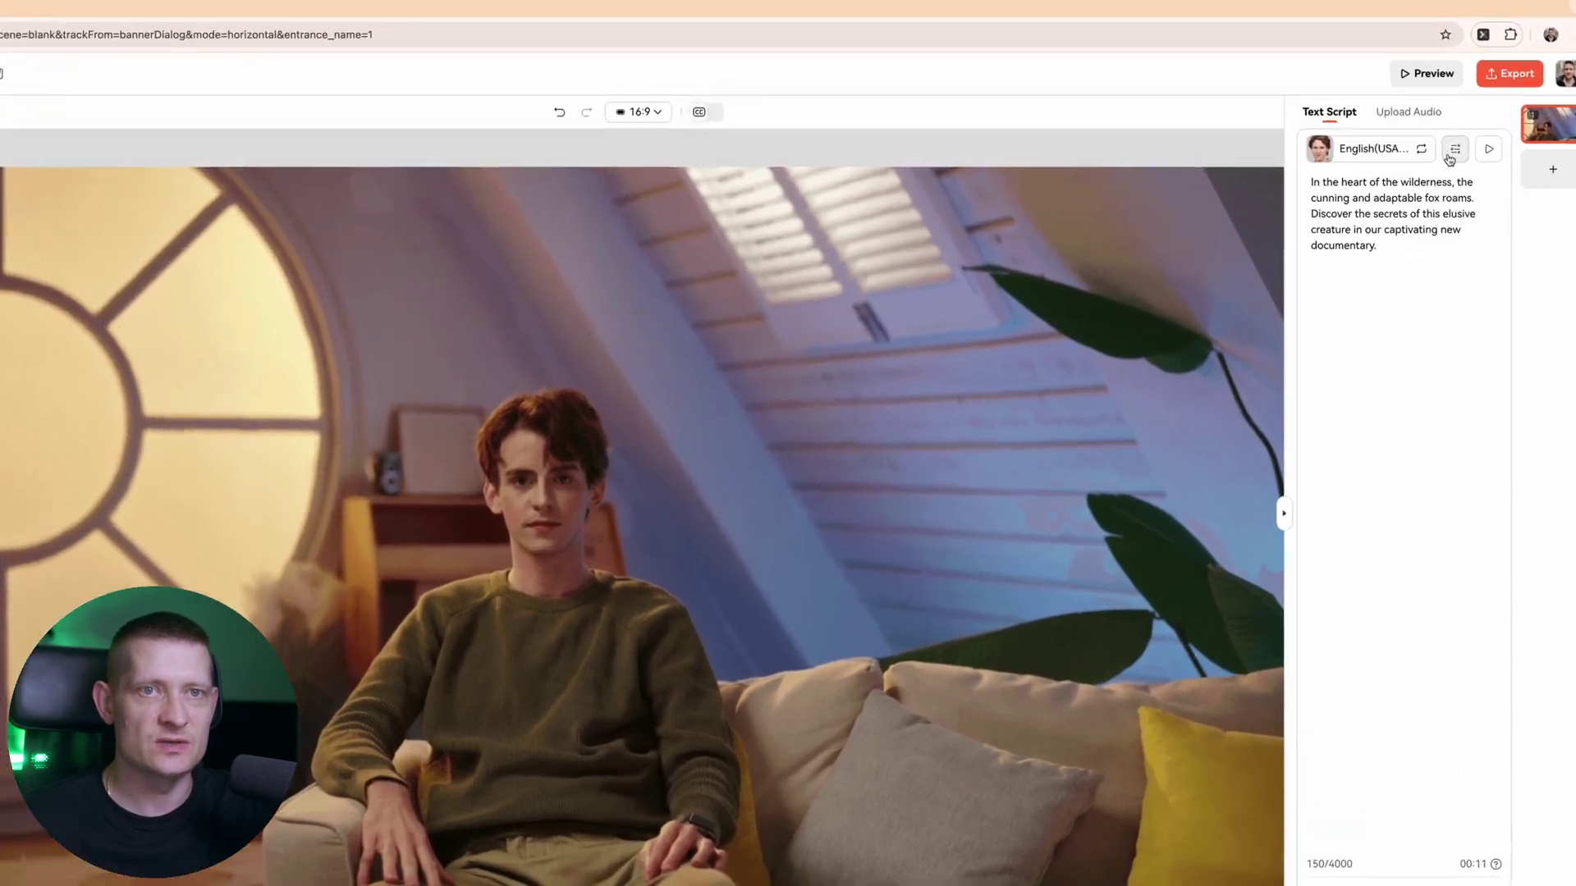
- Expand the timeline to show all tracks and zoom out to fit the 11-second clips
{"action": "left_click", "coordinate": [1463, 145]}
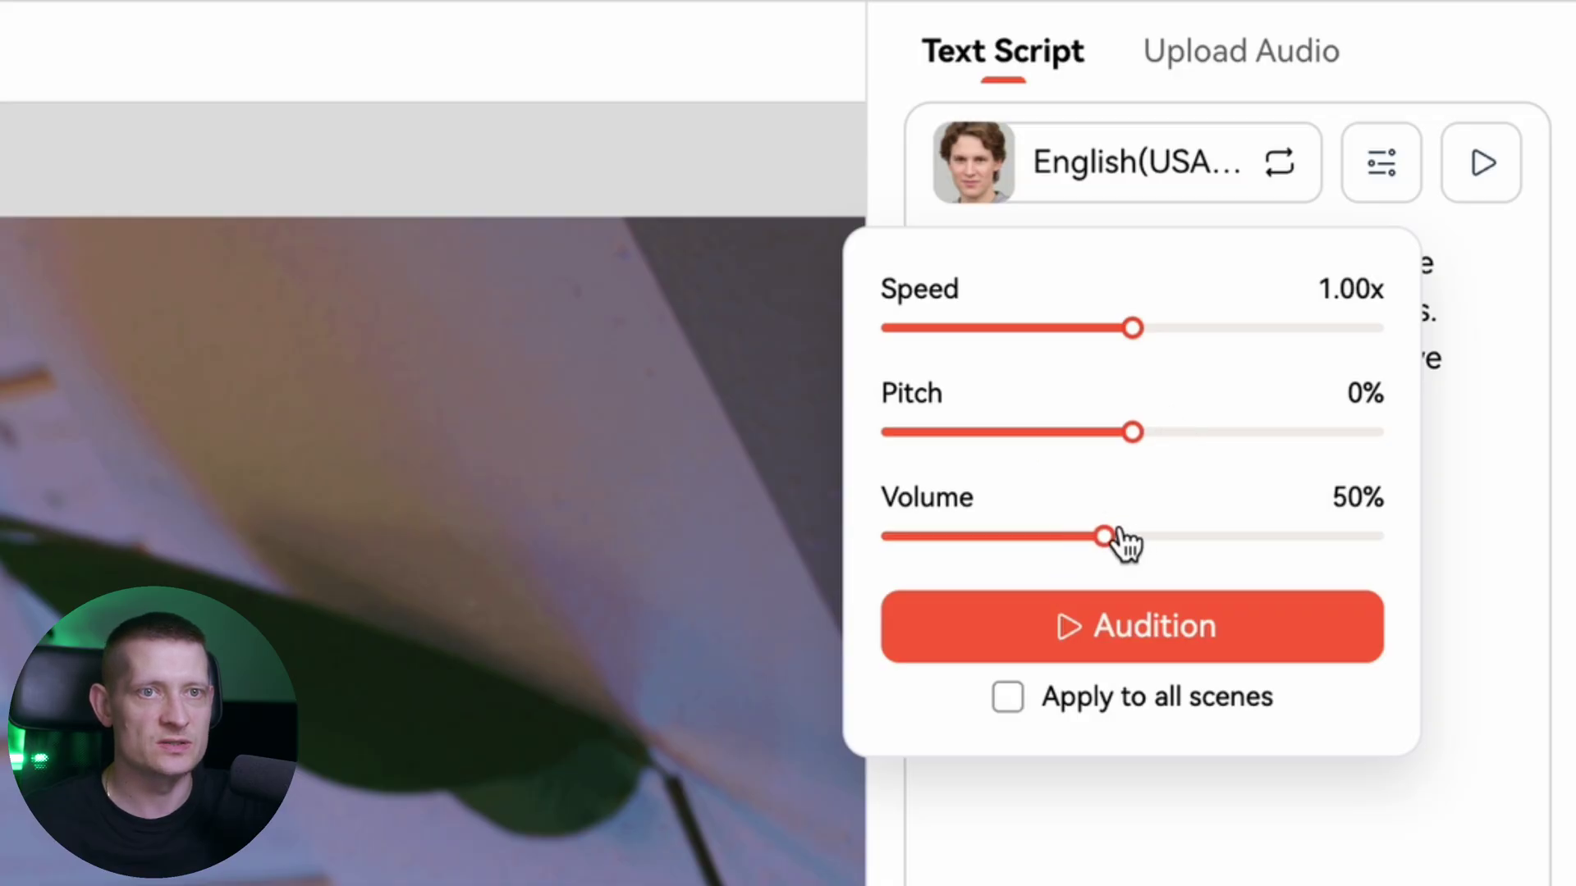
{"action": "left_click", "coordinate": [896, 802]}
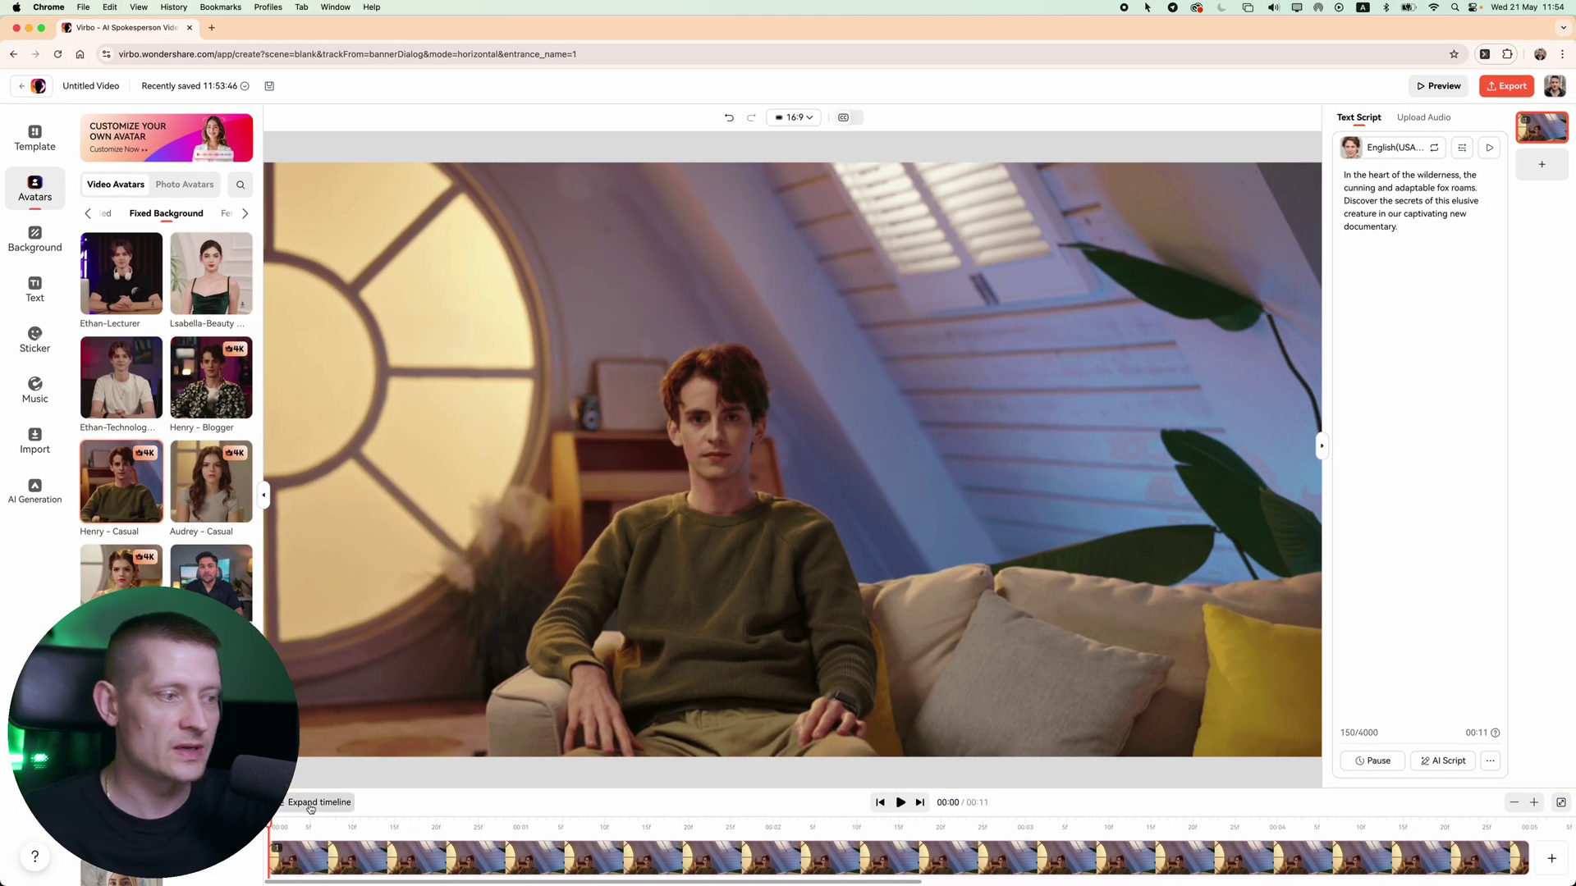
{"action": "left_click", "coordinate": [311, 804]}
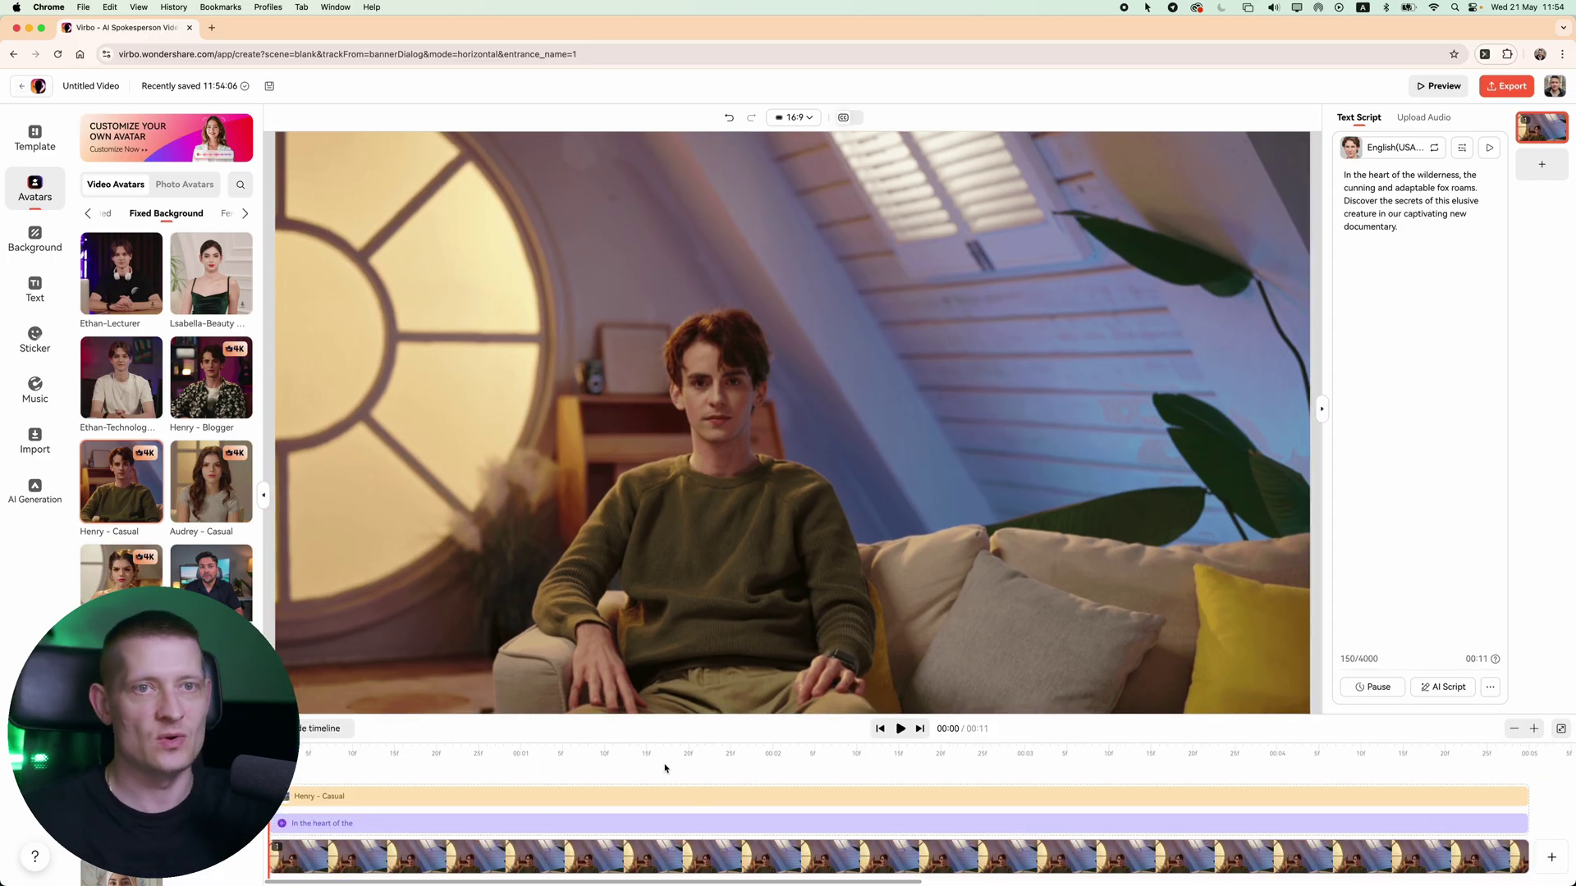
{"action": "mouse_move", "coordinate": [1495, 795]}
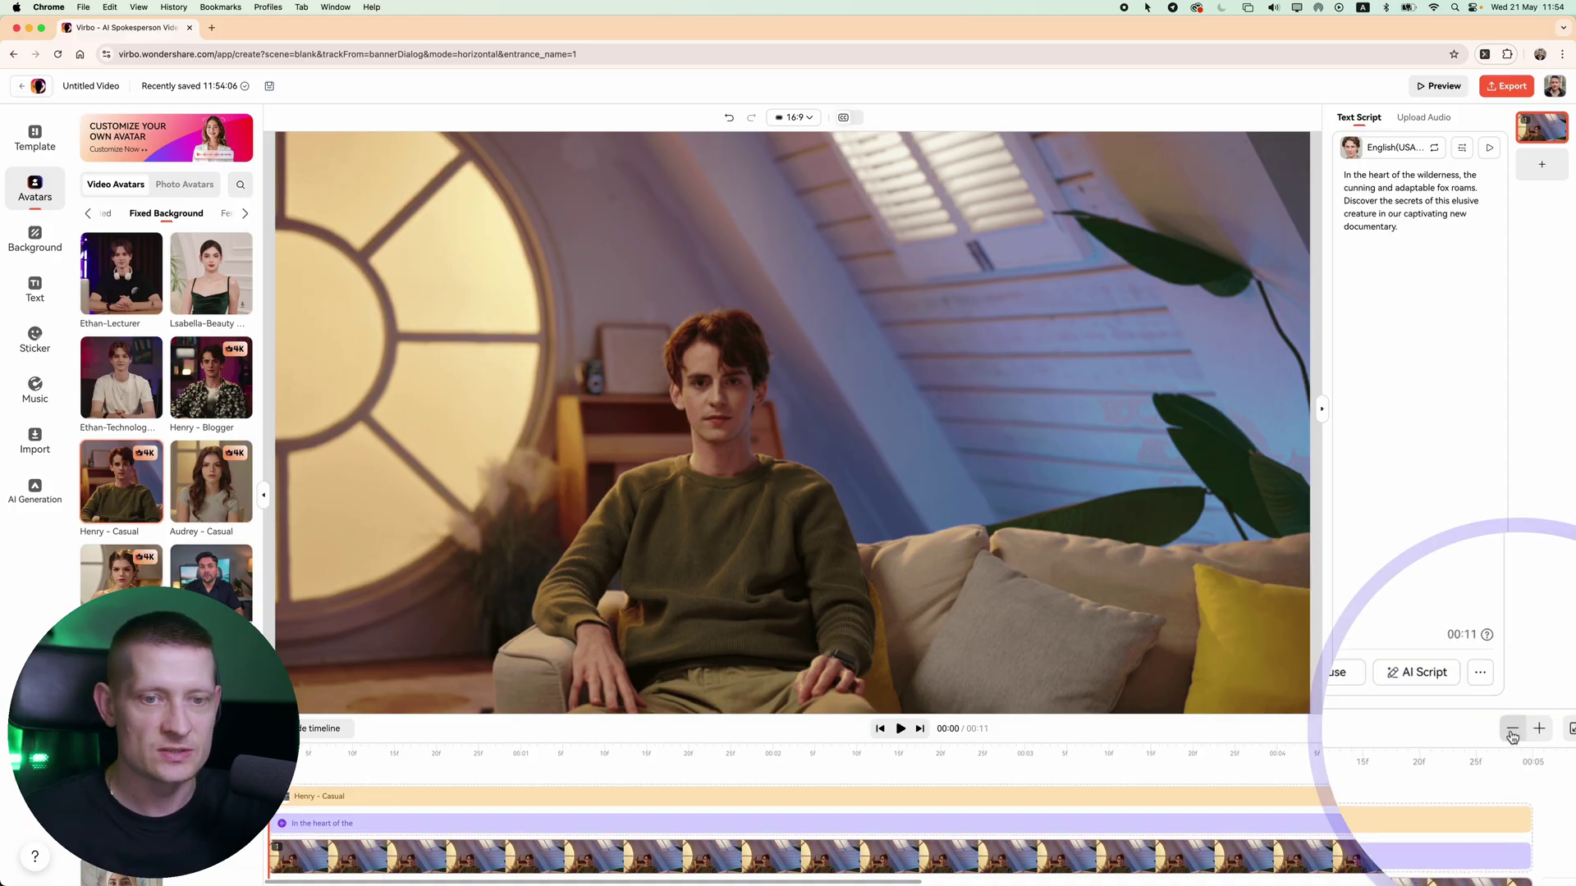
{"action": "left_click", "coordinate": [1513, 734]}
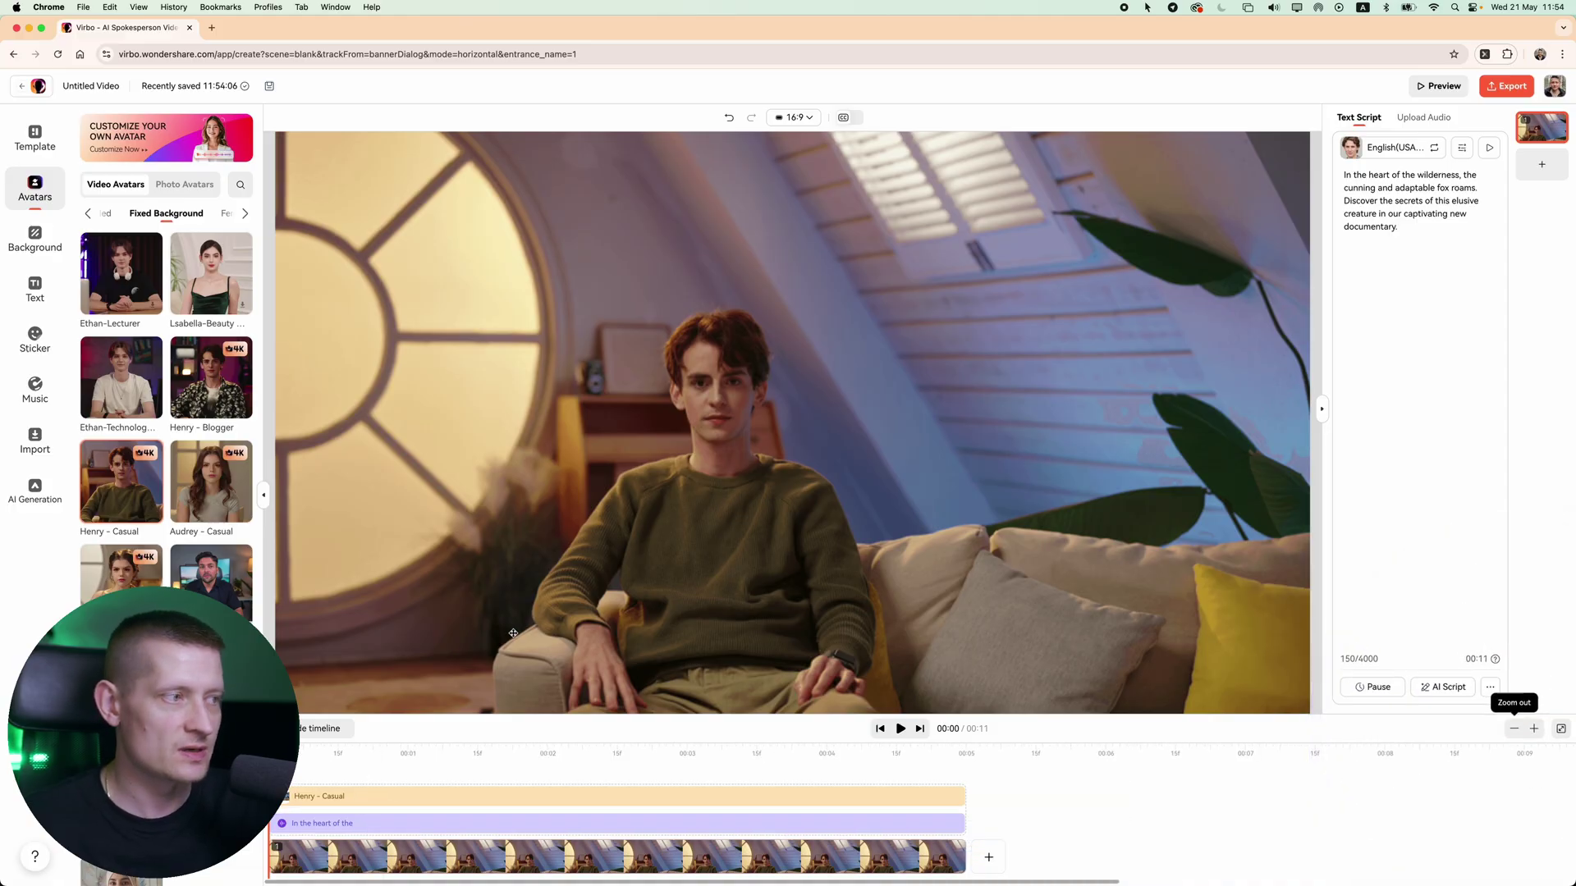
{"action": "left_click", "coordinate": [23, 353]}
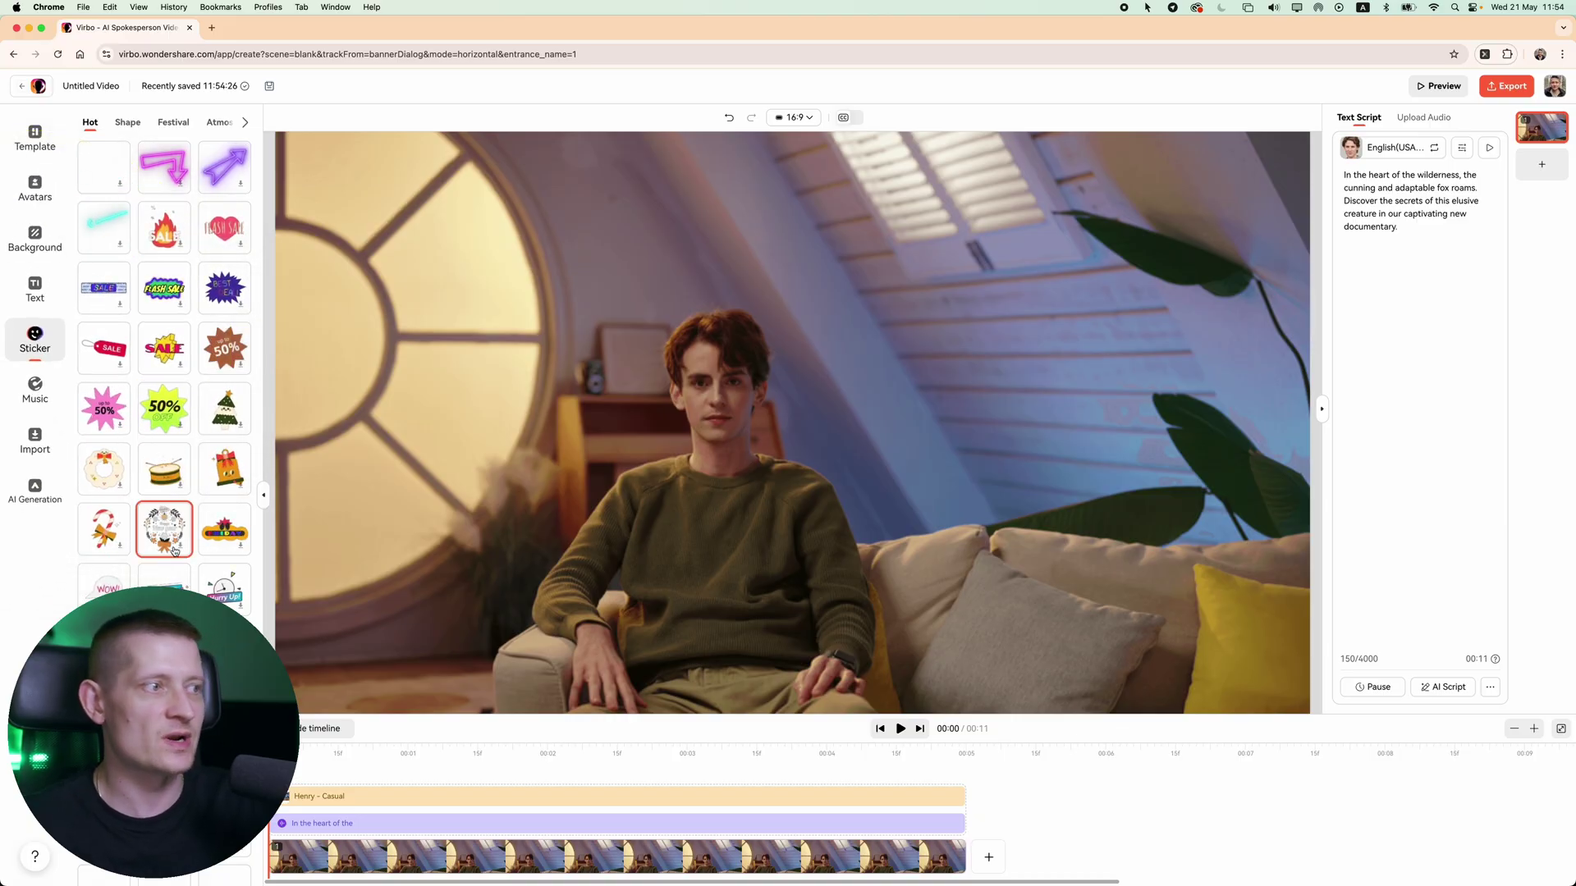
{"action": "scroll", "coordinate": [164, 505], "scroll_direction": "down", "scroll_amount": 5}
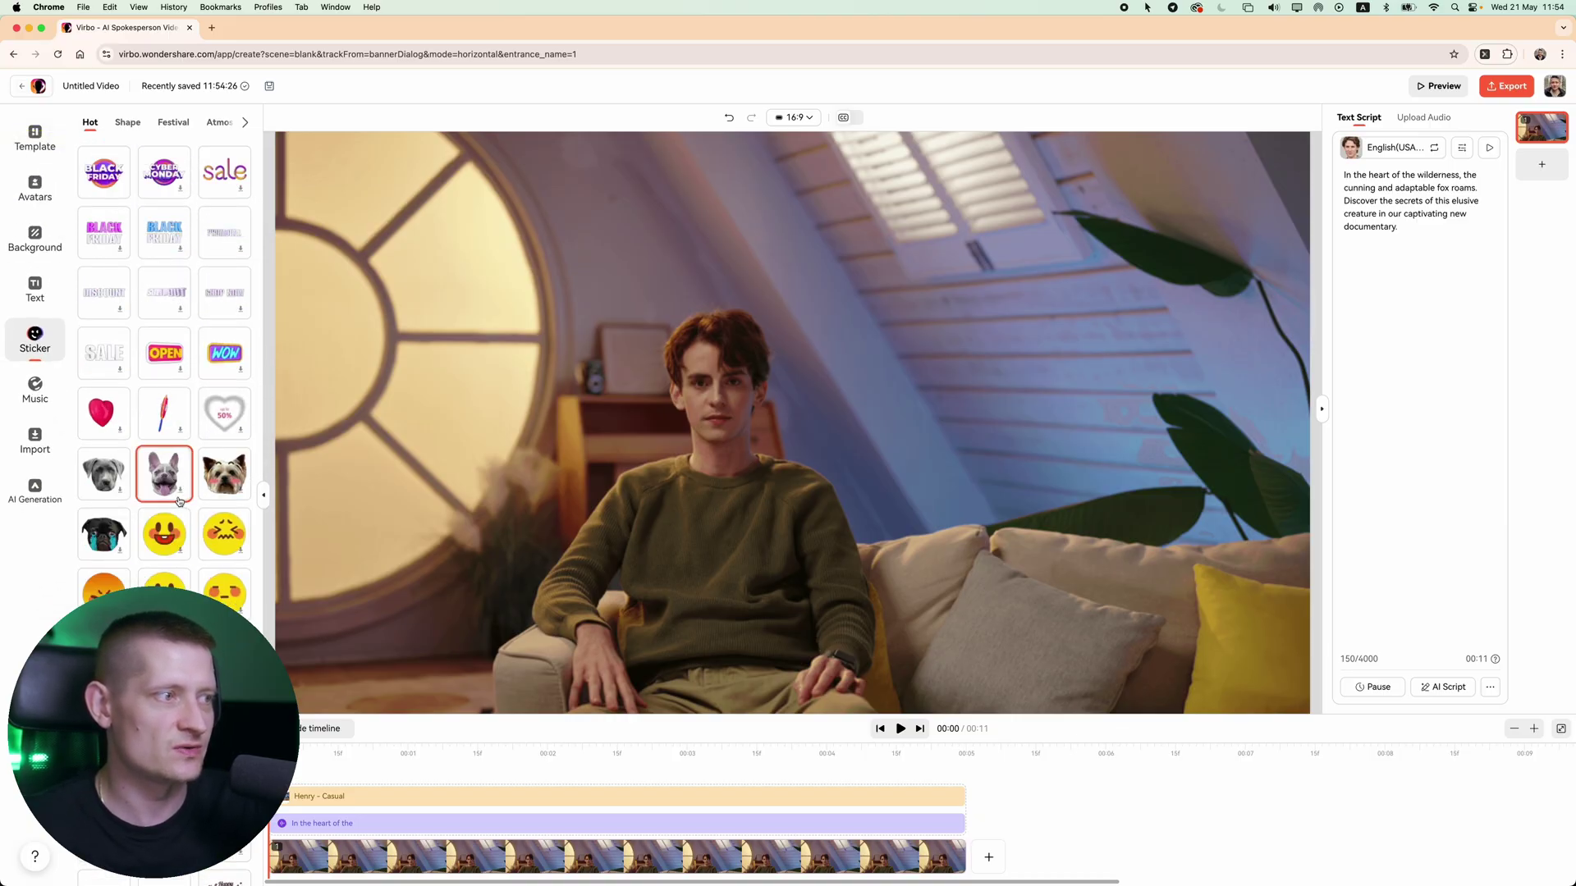
- Add a small grey dog-head sticker in the upper right, lasting about three seconds
{"action": "left_click", "coordinate": [108, 478]}
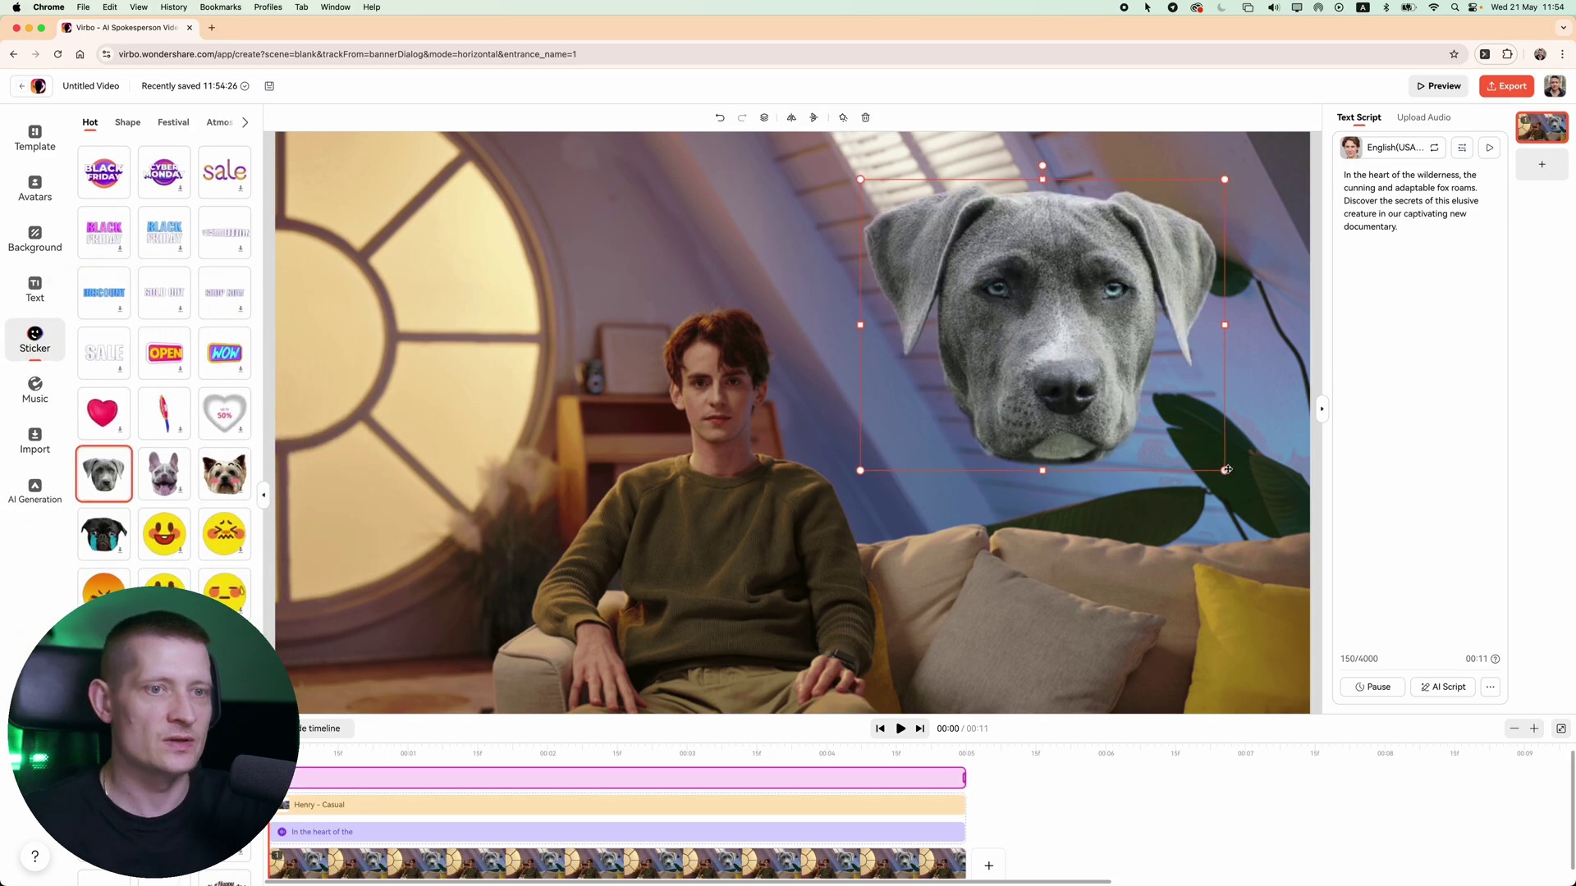
{"action": "left_click_drag", "start_coordinate": [1182, 440], "coordinate": [1010, 296]}
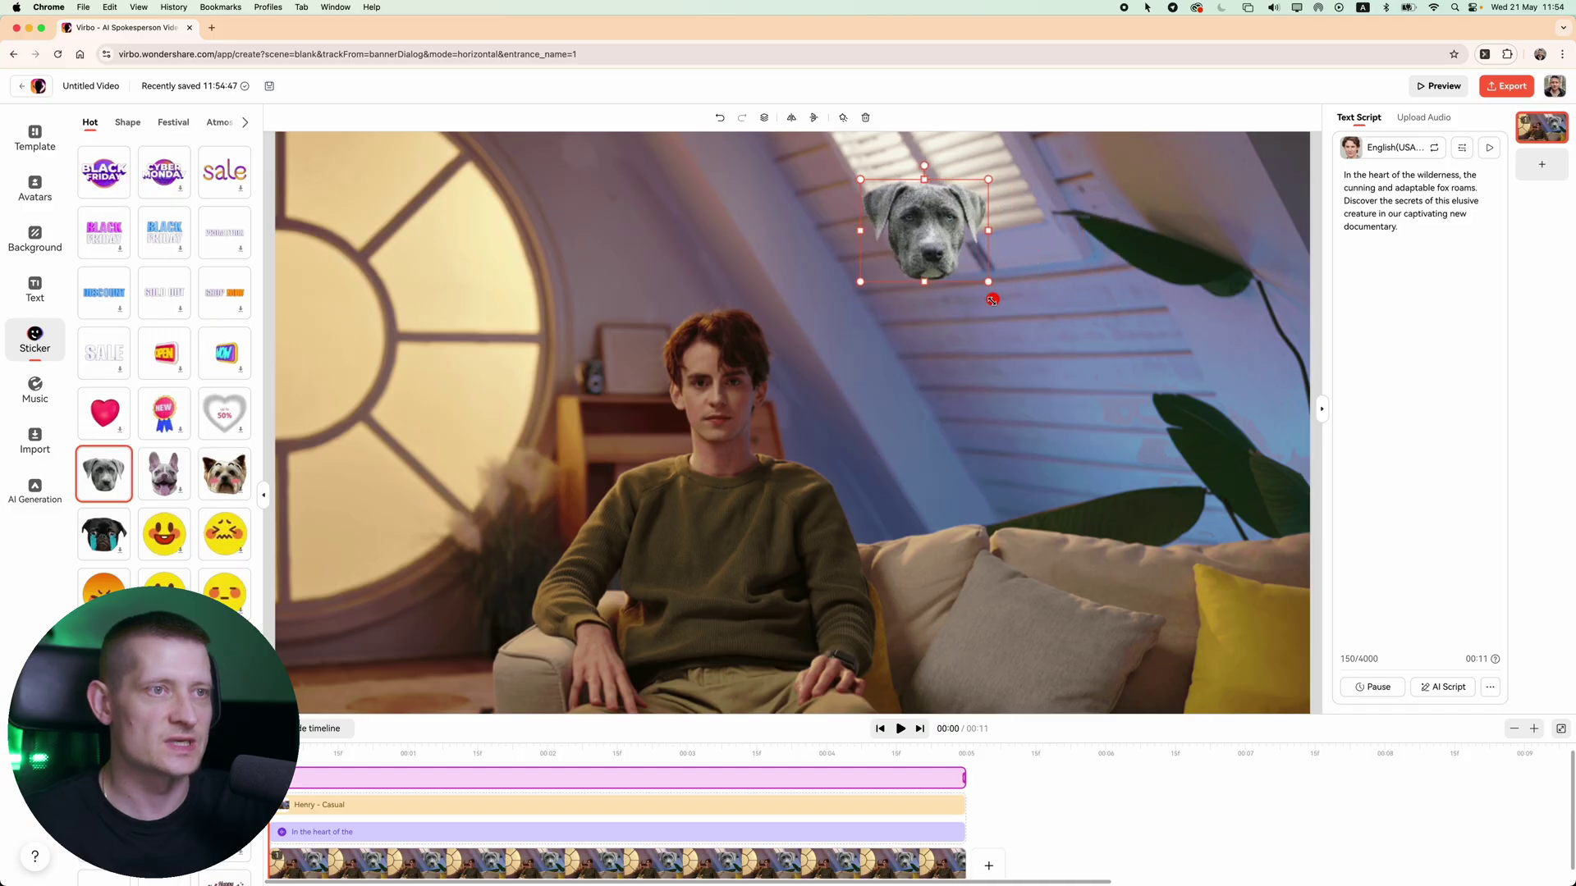
{"action": "left_click_drag", "start_coordinate": [942, 233], "coordinate": [1143, 293]}
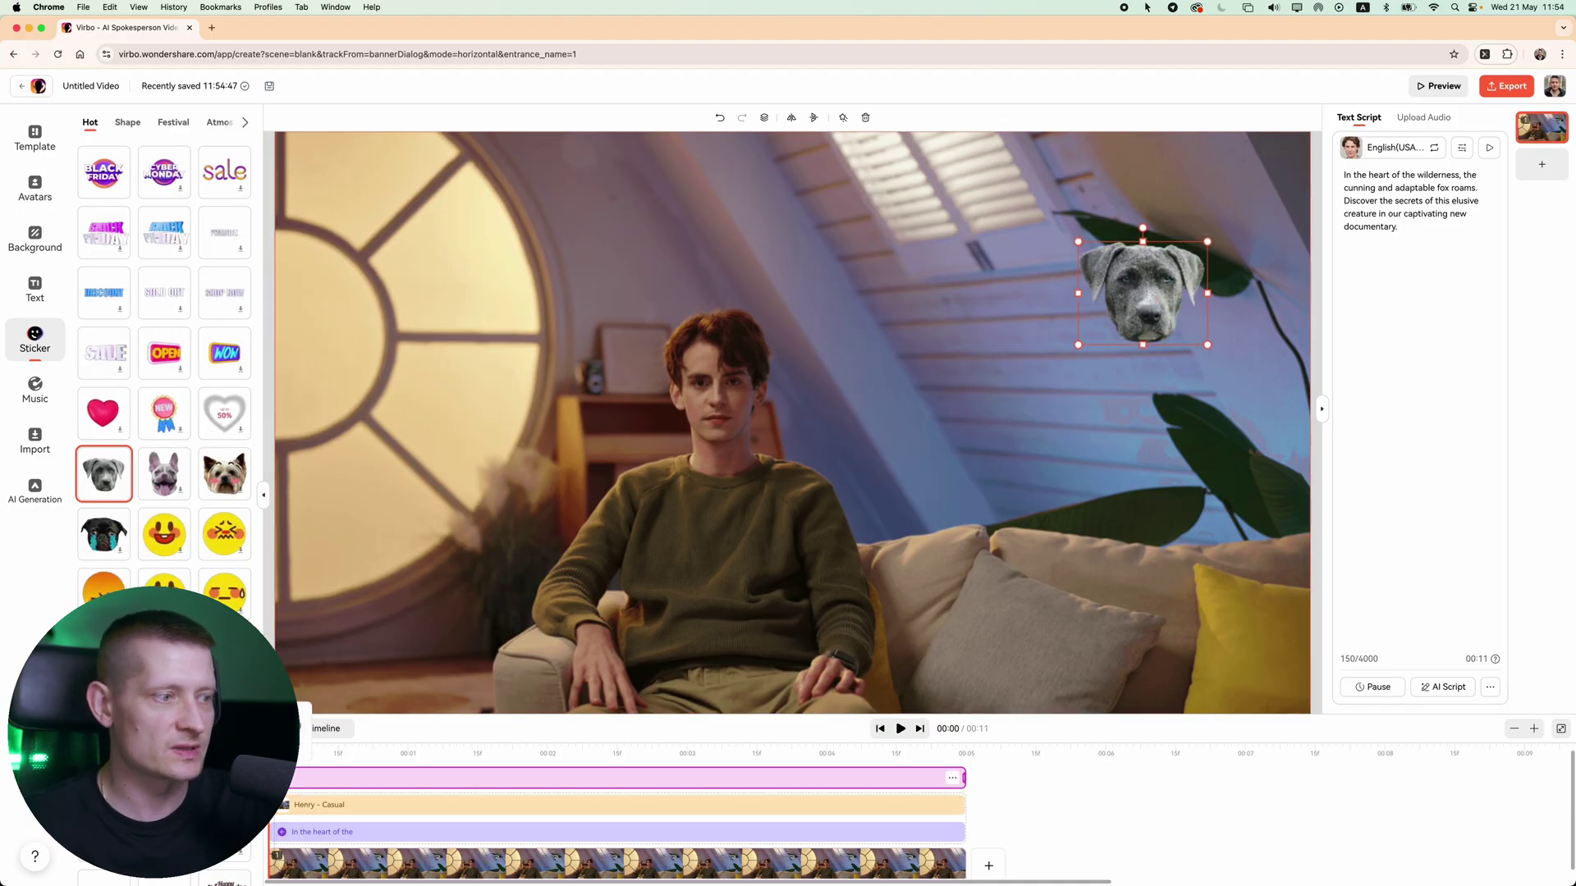
{"action": "left_click_drag", "start_coordinate": [965, 779], "coordinate": [323, 777]}
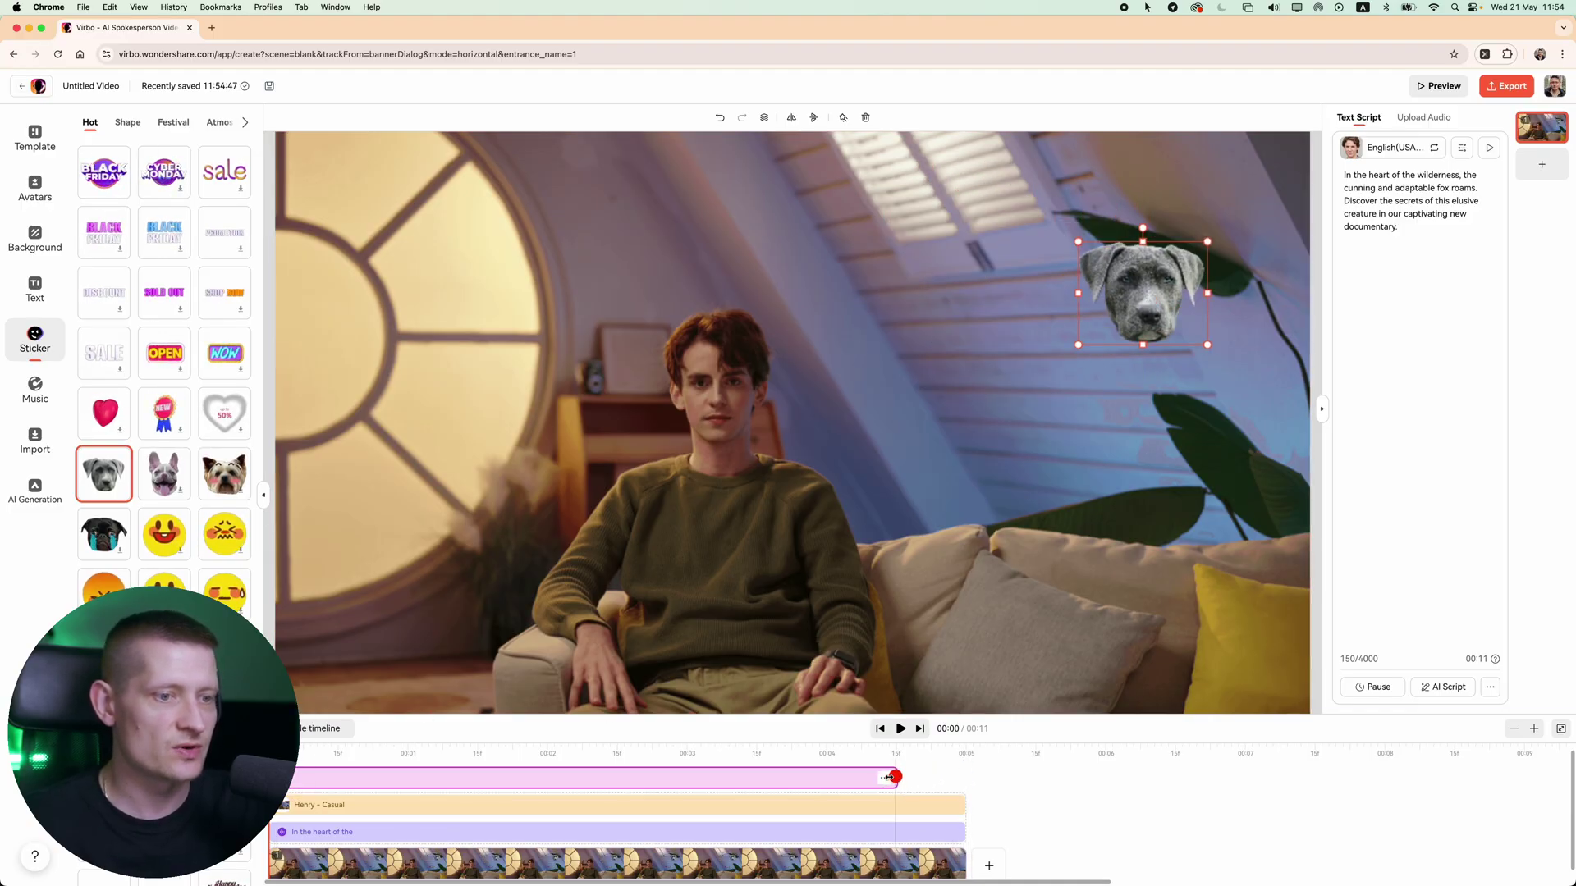
{"action": "key", "text": "space"}
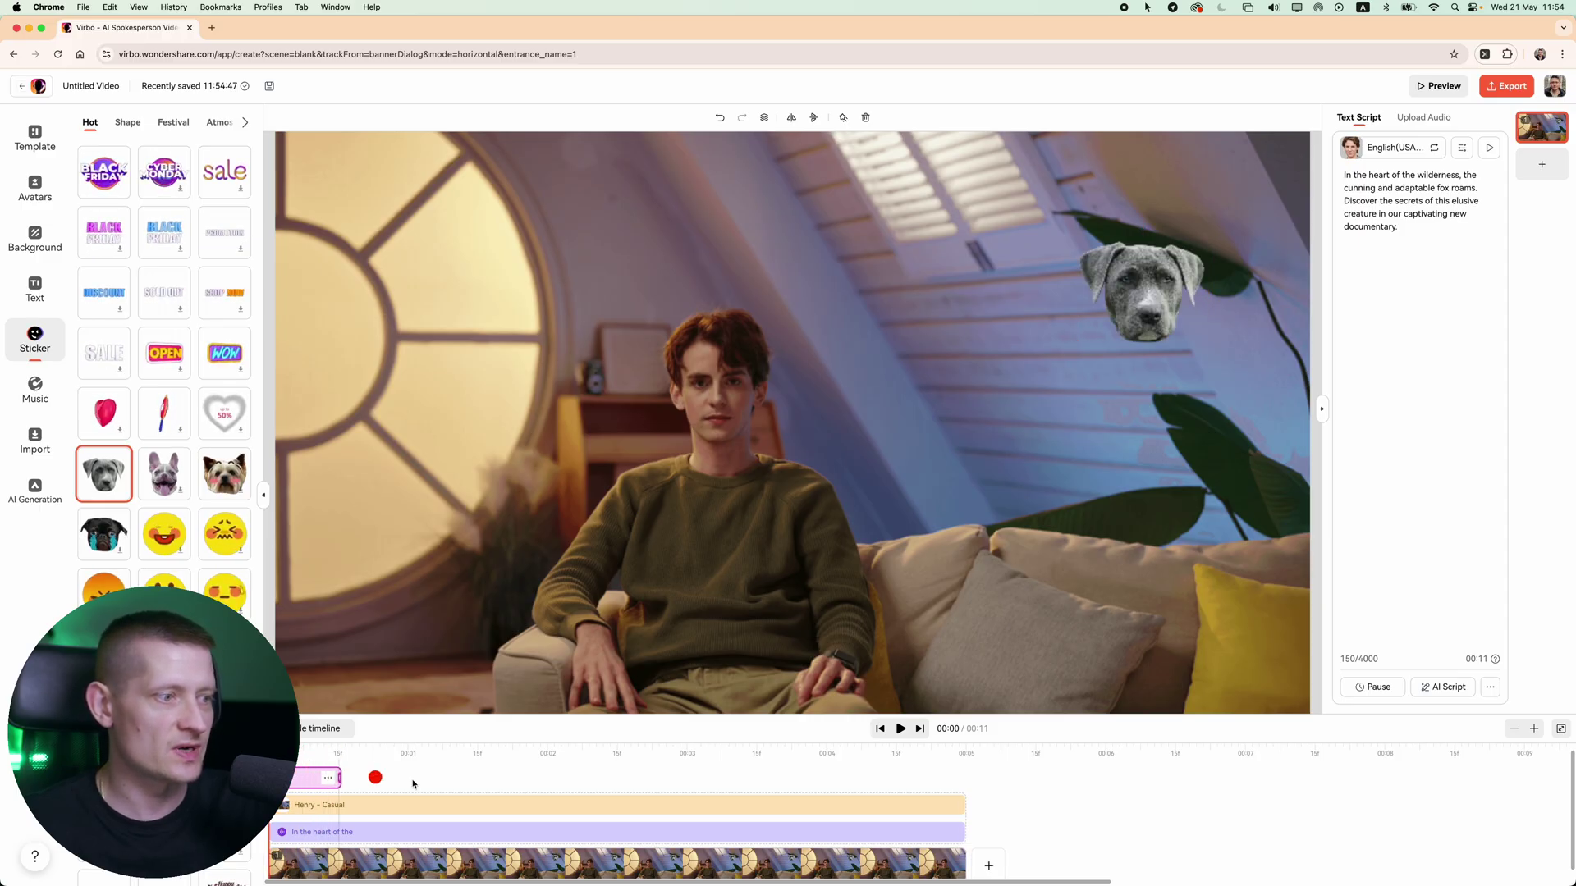
{"action": "left_click_drag", "start_coordinate": [320, 778], "coordinate": [636, 779]}
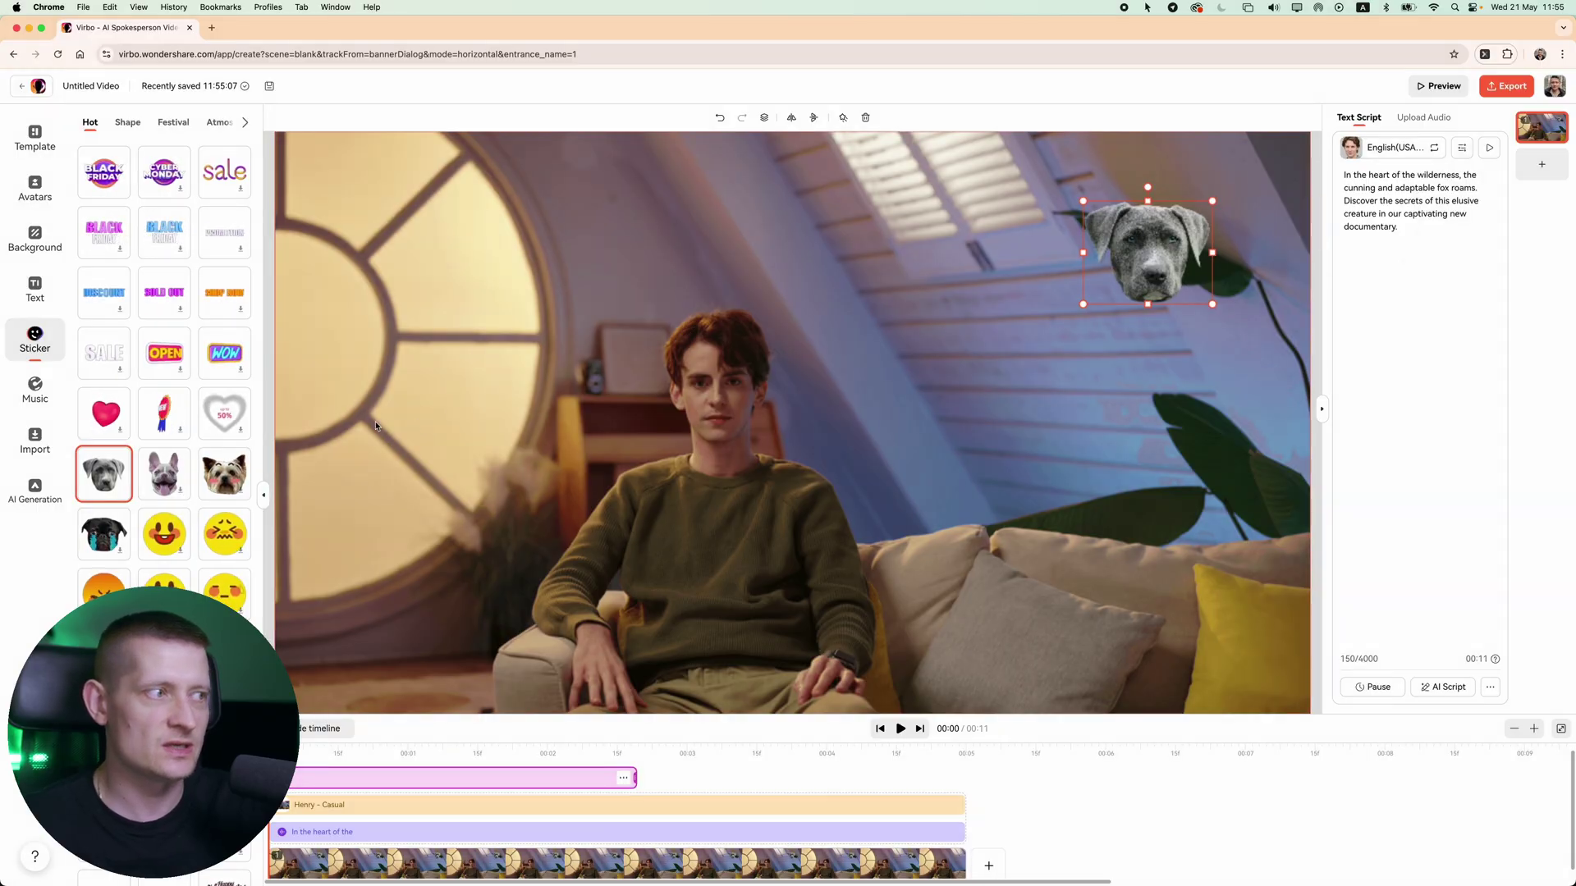
- Browse the music library, then generate the voiceover as four phrases totalling nine seconds
{"action": "left_click", "coordinate": [34, 389]}
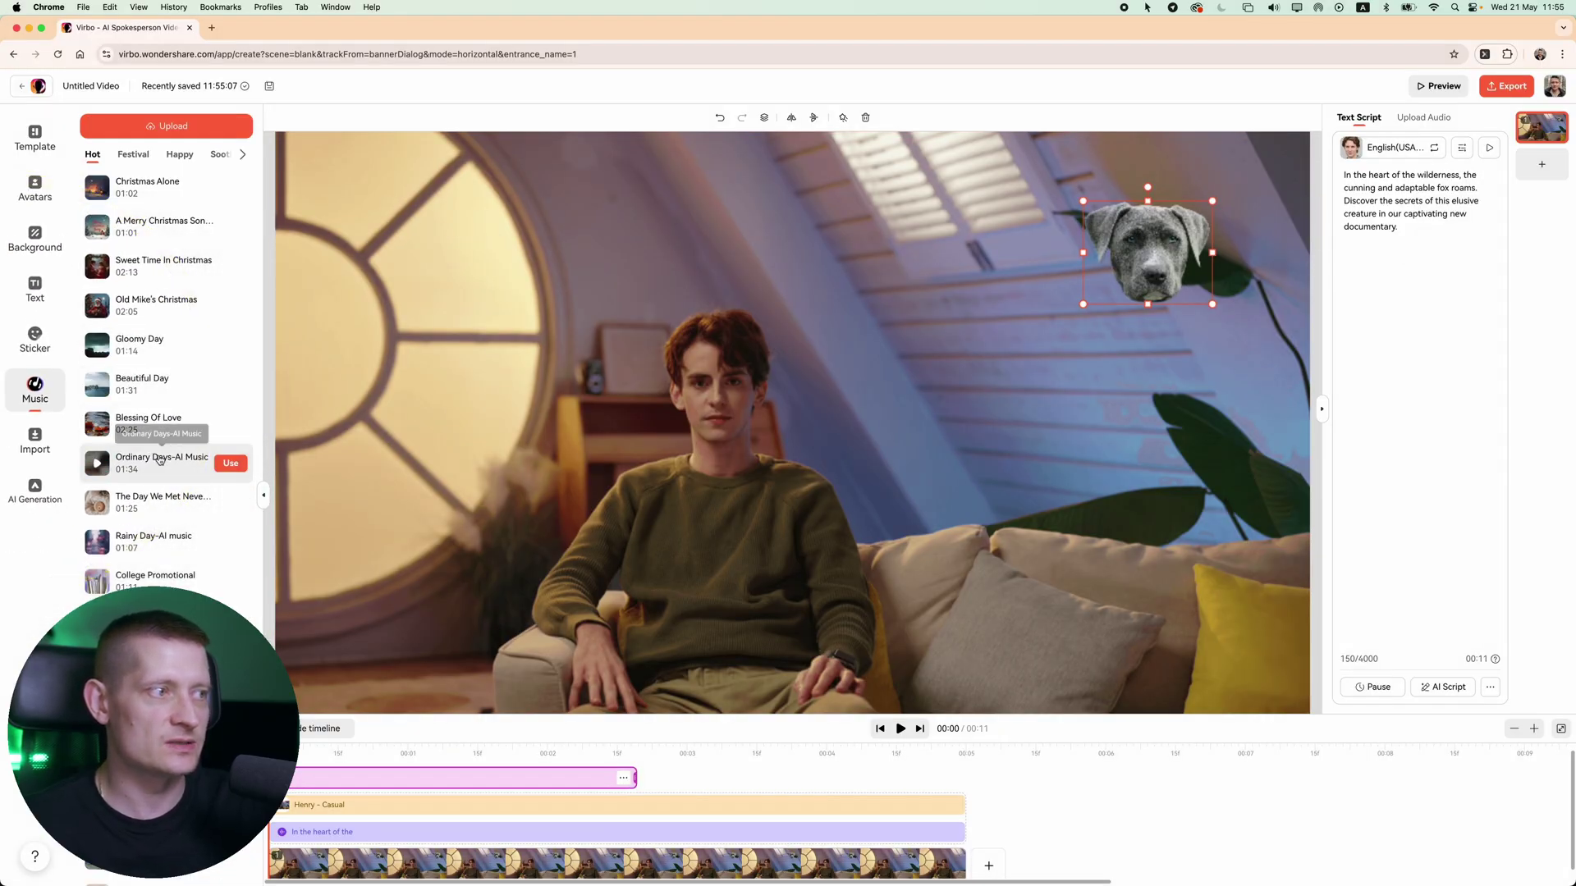
{"action": "scroll", "coordinate": [154, 456], "scroll_direction": "down", "scroll_amount": 5}
{"action": "scroll", "coordinate": [154, 461], "scroll_direction": "down", "scroll_amount": 5}
{"action": "scroll", "coordinate": [161, 475], "scroll_direction": "down", "scroll_amount": 1}
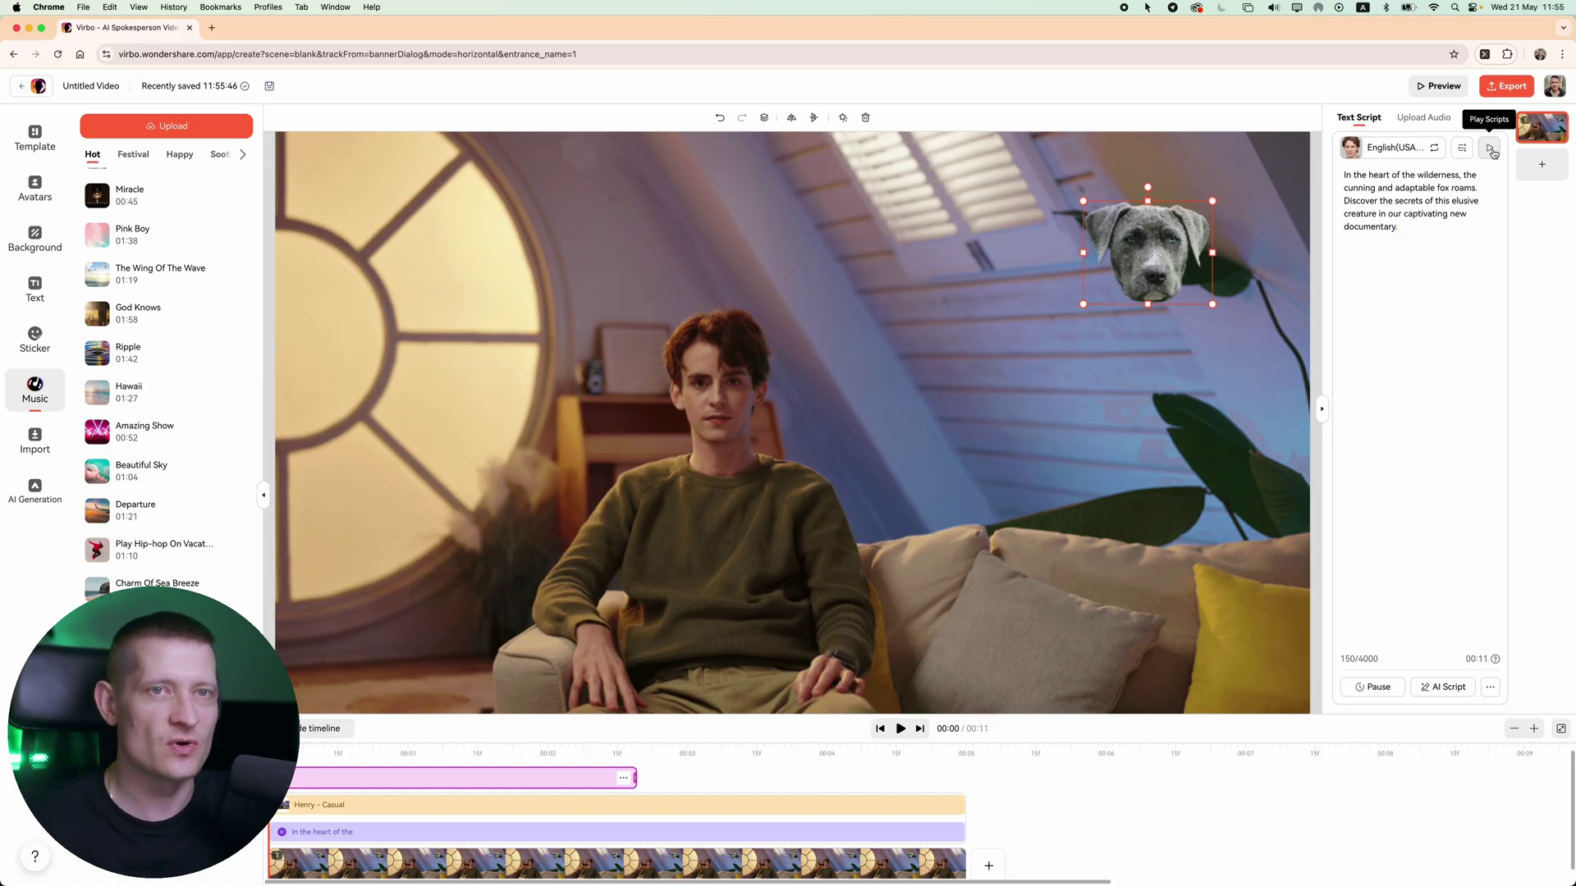
{"action": "left_click", "coordinate": [1493, 151]}
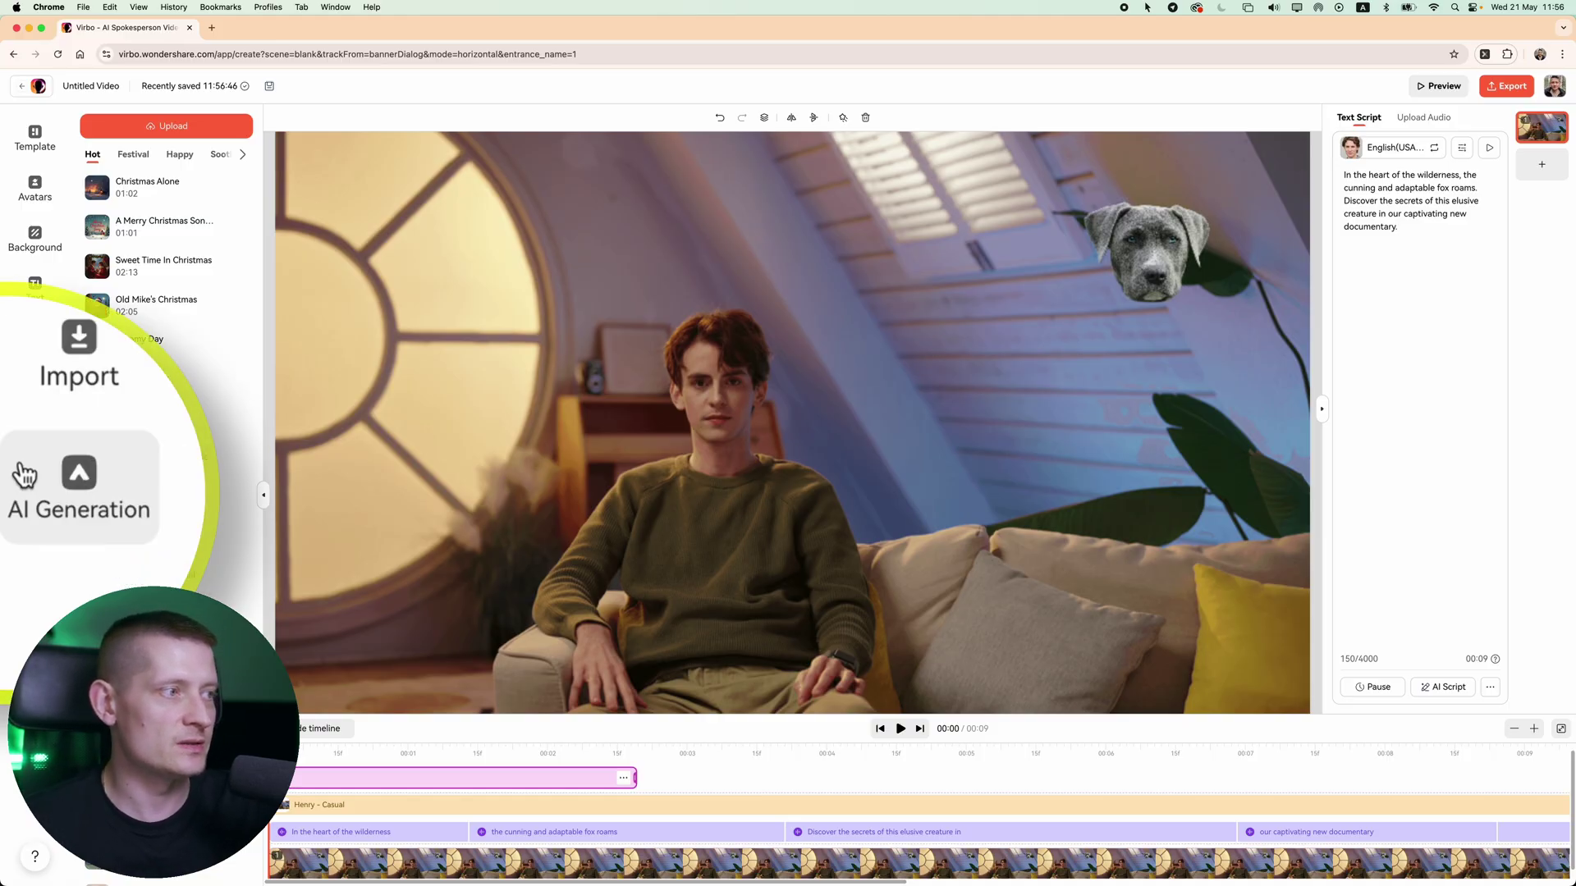
- Insert the fox-running-through-the-forest clip from AI Generation's Historical Record
{"action": "left_click", "coordinate": [123, 499]}
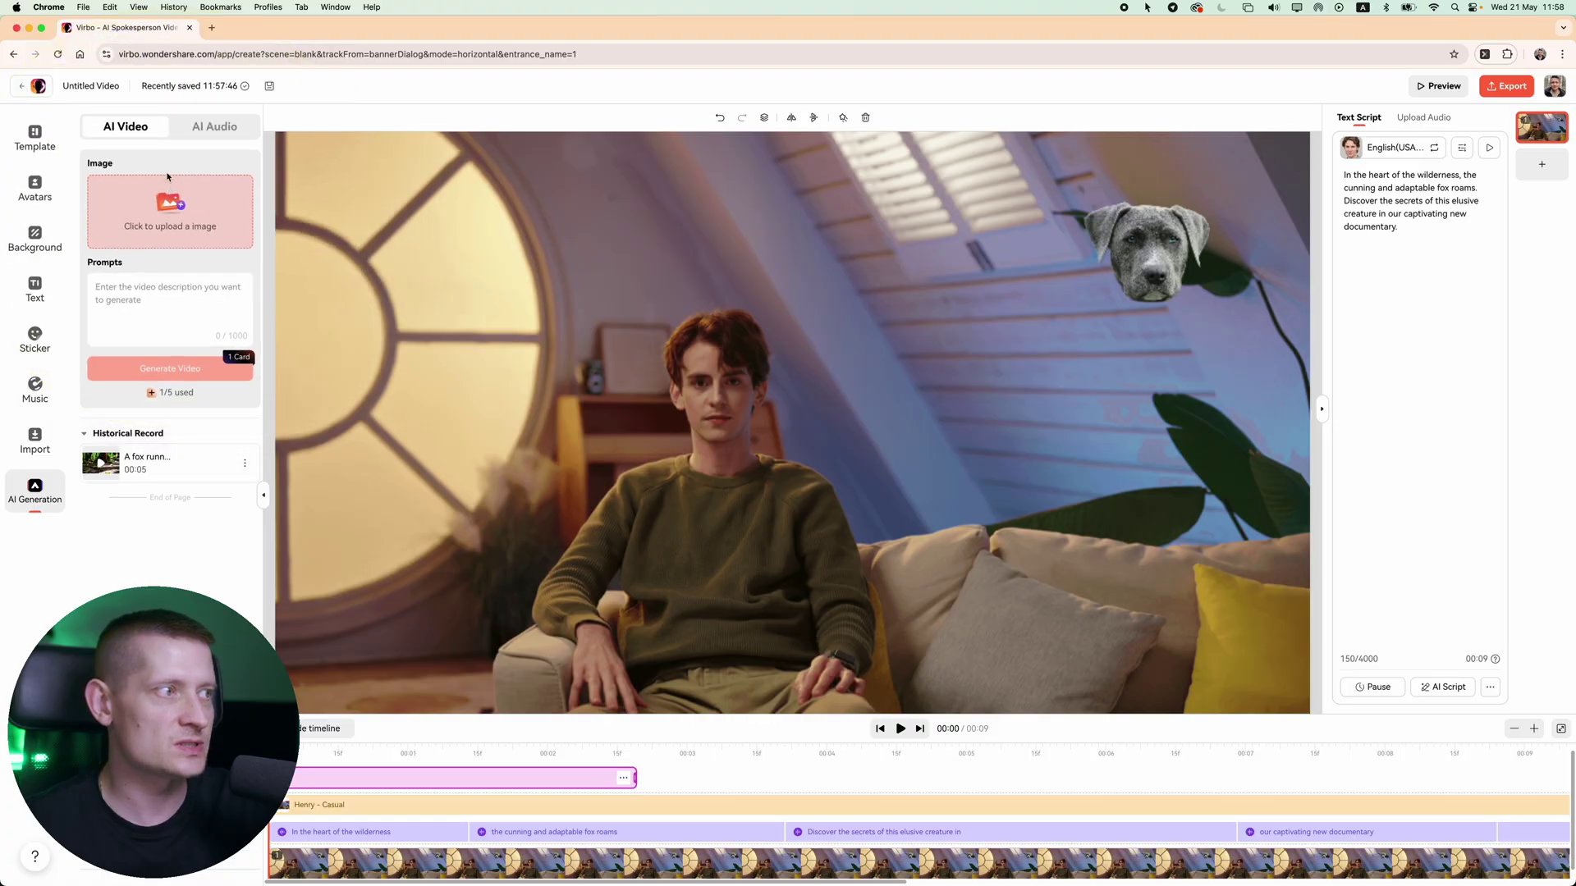
{"action": "left_click", "coordinate": [127, 322]}
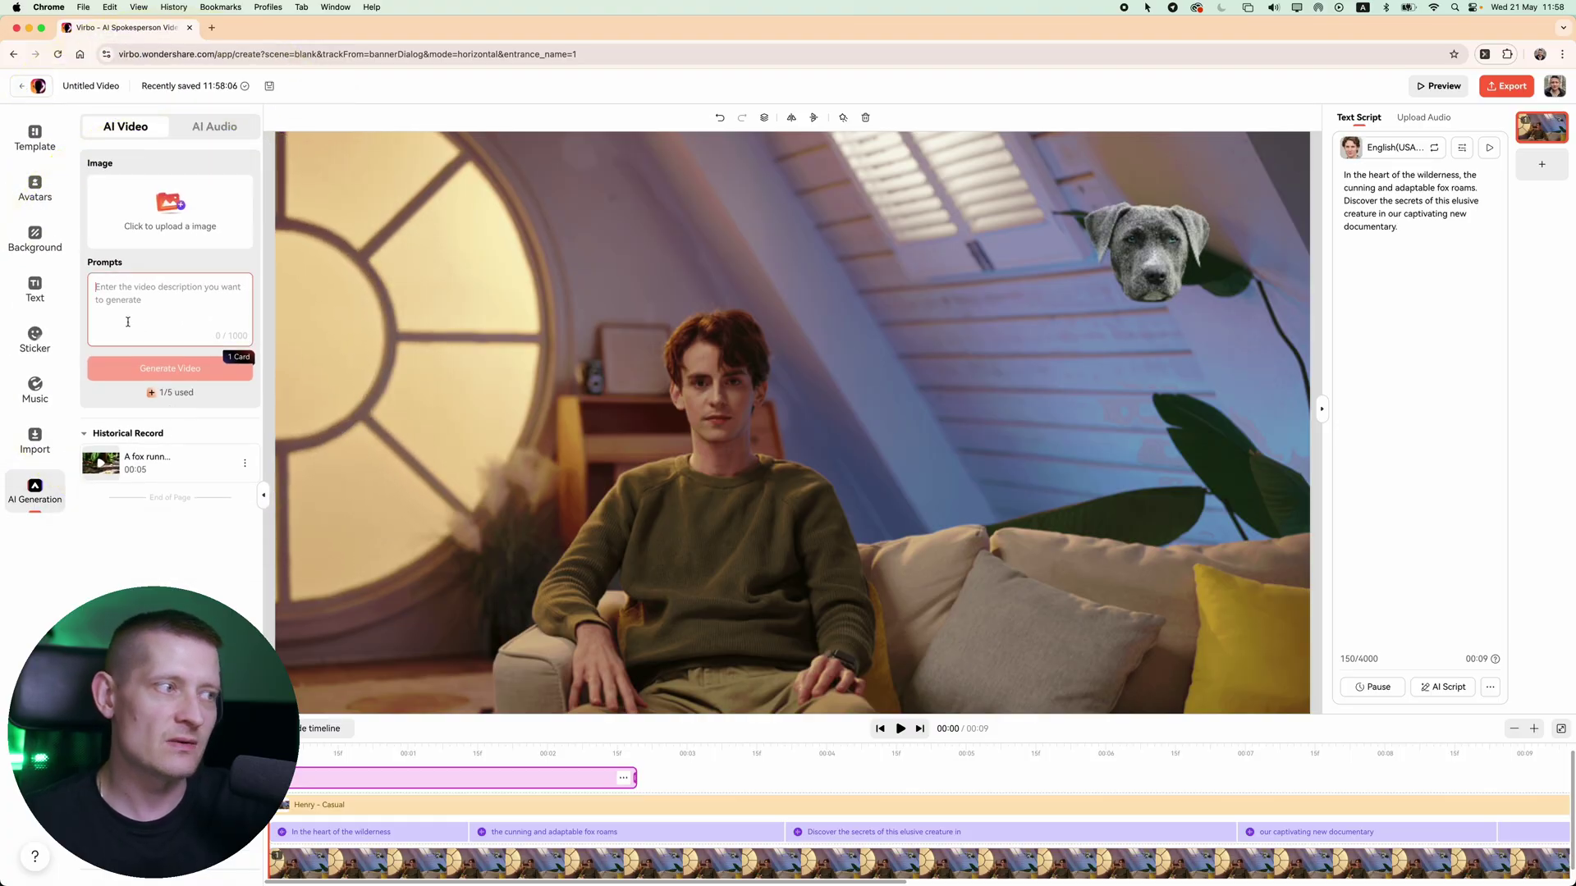
{"action": "mouse_move", "coordinate": [148, 463]}
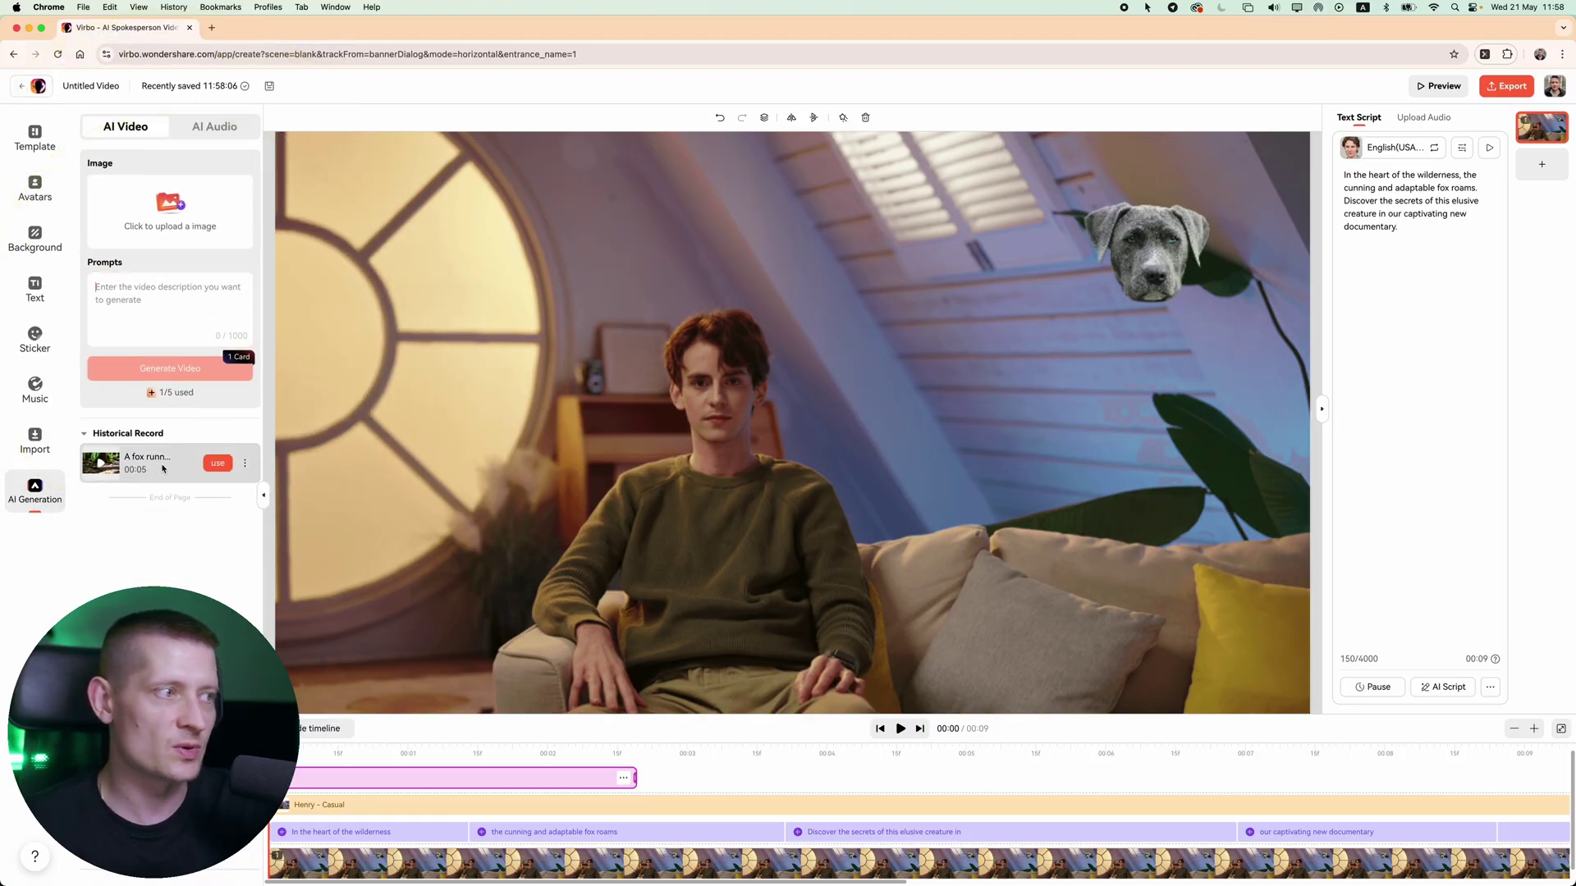
{"action": "left_click", "coordinate": [212, 465]}
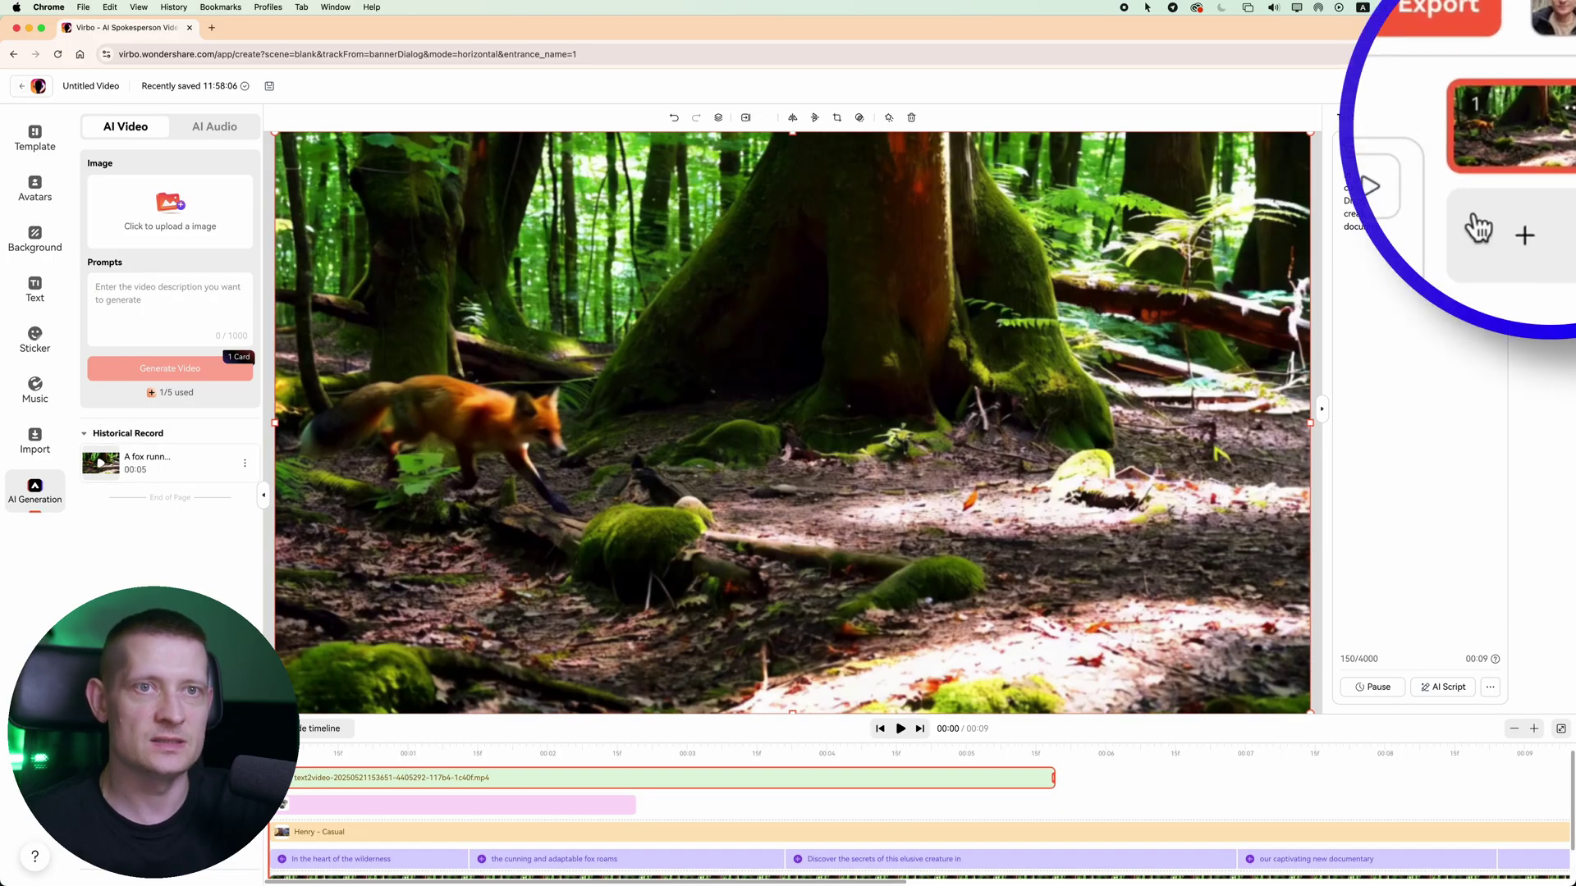
- Move the fox clip to start around 00:02 and trim it to a brief stretch
{"action": "left_click", "coordinate": [1516, 727]}
{"action": "left_click_drag", "start_coordinate": [406, 776], "coordinate": [580, 778]}
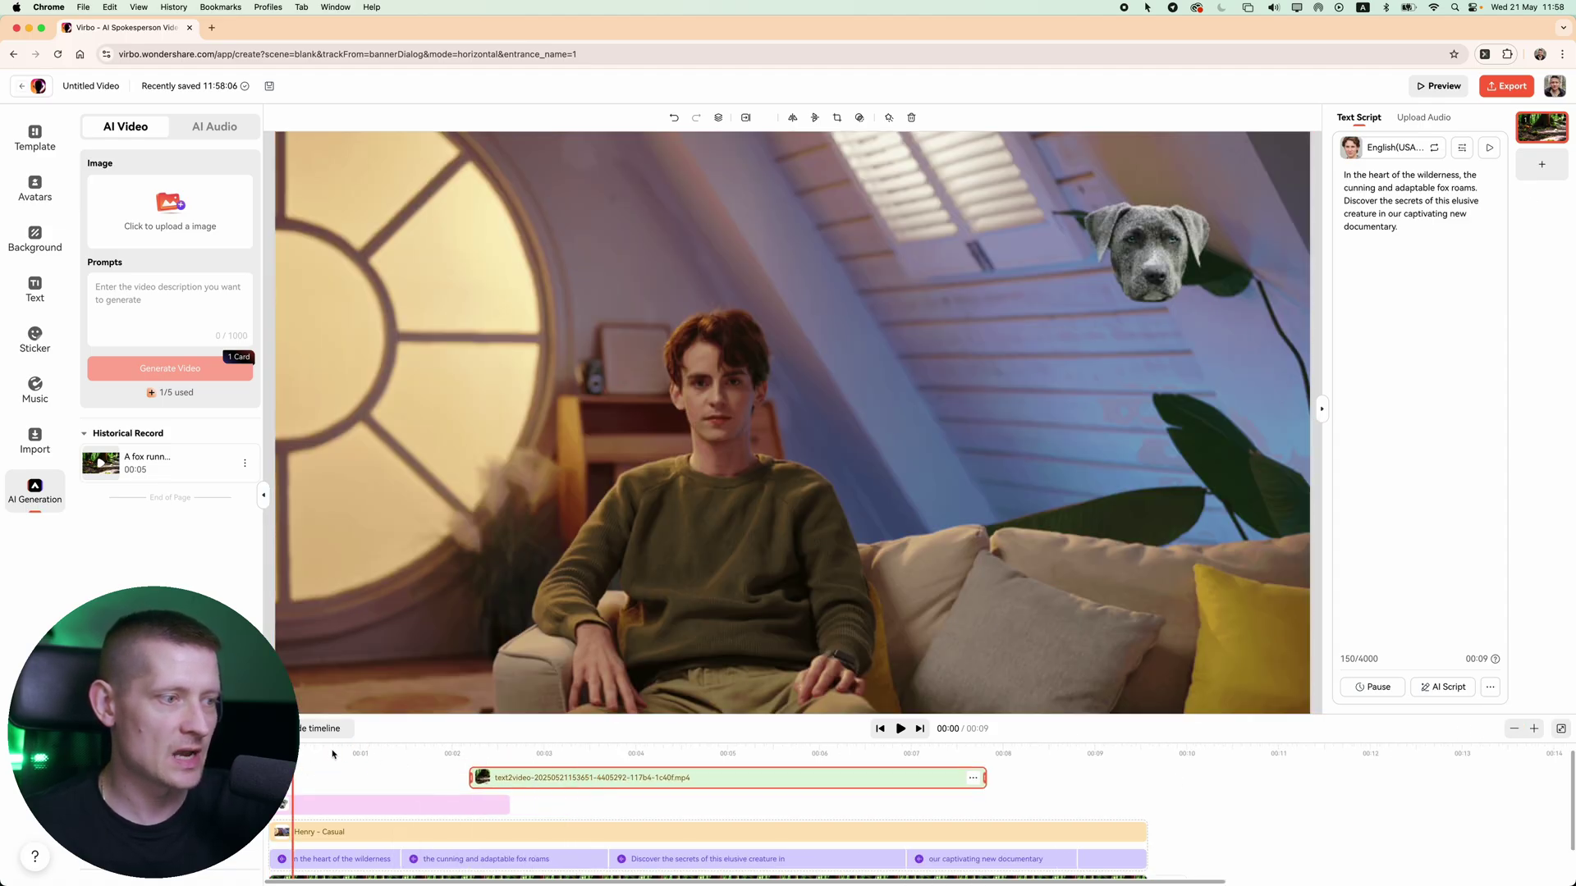
{"action": "left_click_drag", "start_coordinate": [485, 777], "coordinate": [483, 779]}
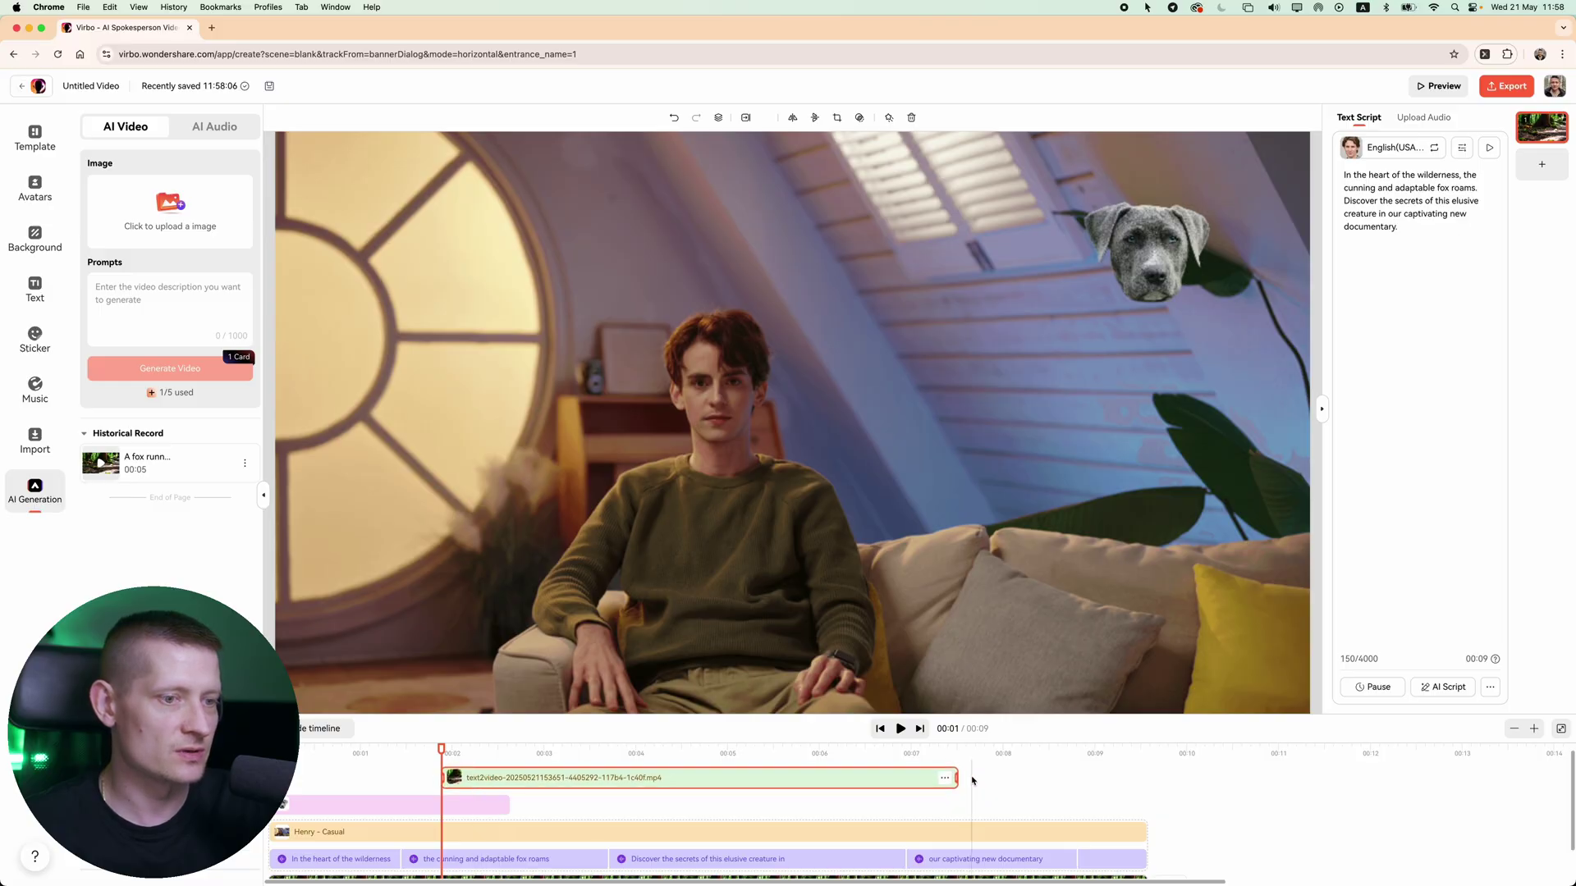
{"action": "left_click_drag", "start_coordinate": [955, 778], "coordinate": [672, 788]}
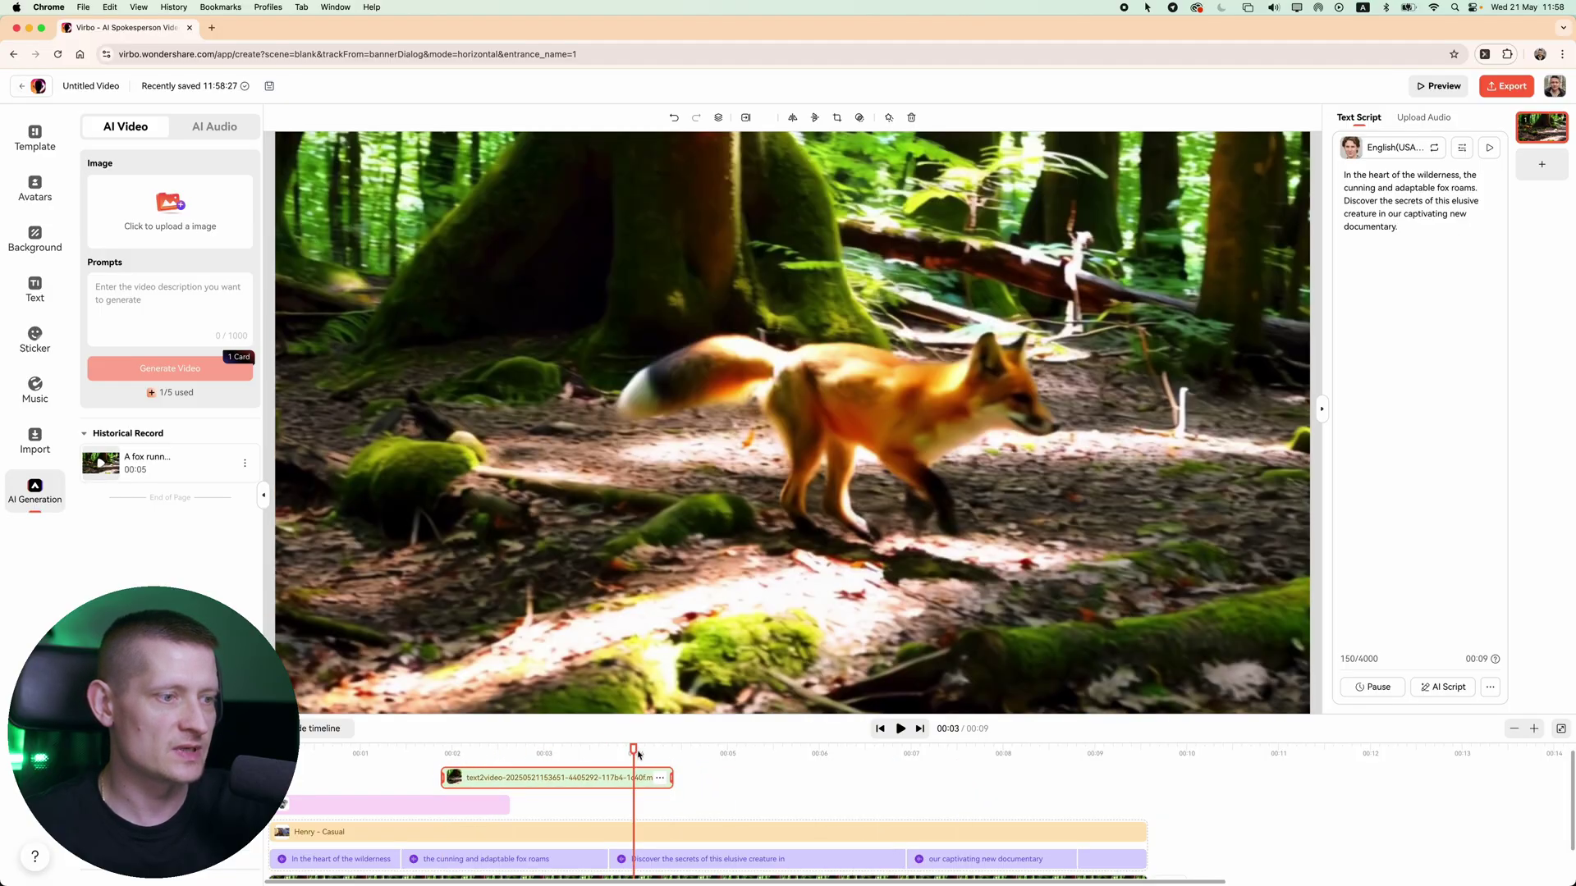
{"action": "left_click_drag", "start_coordinate": [680, 750], "coordinate": [696, 752]}
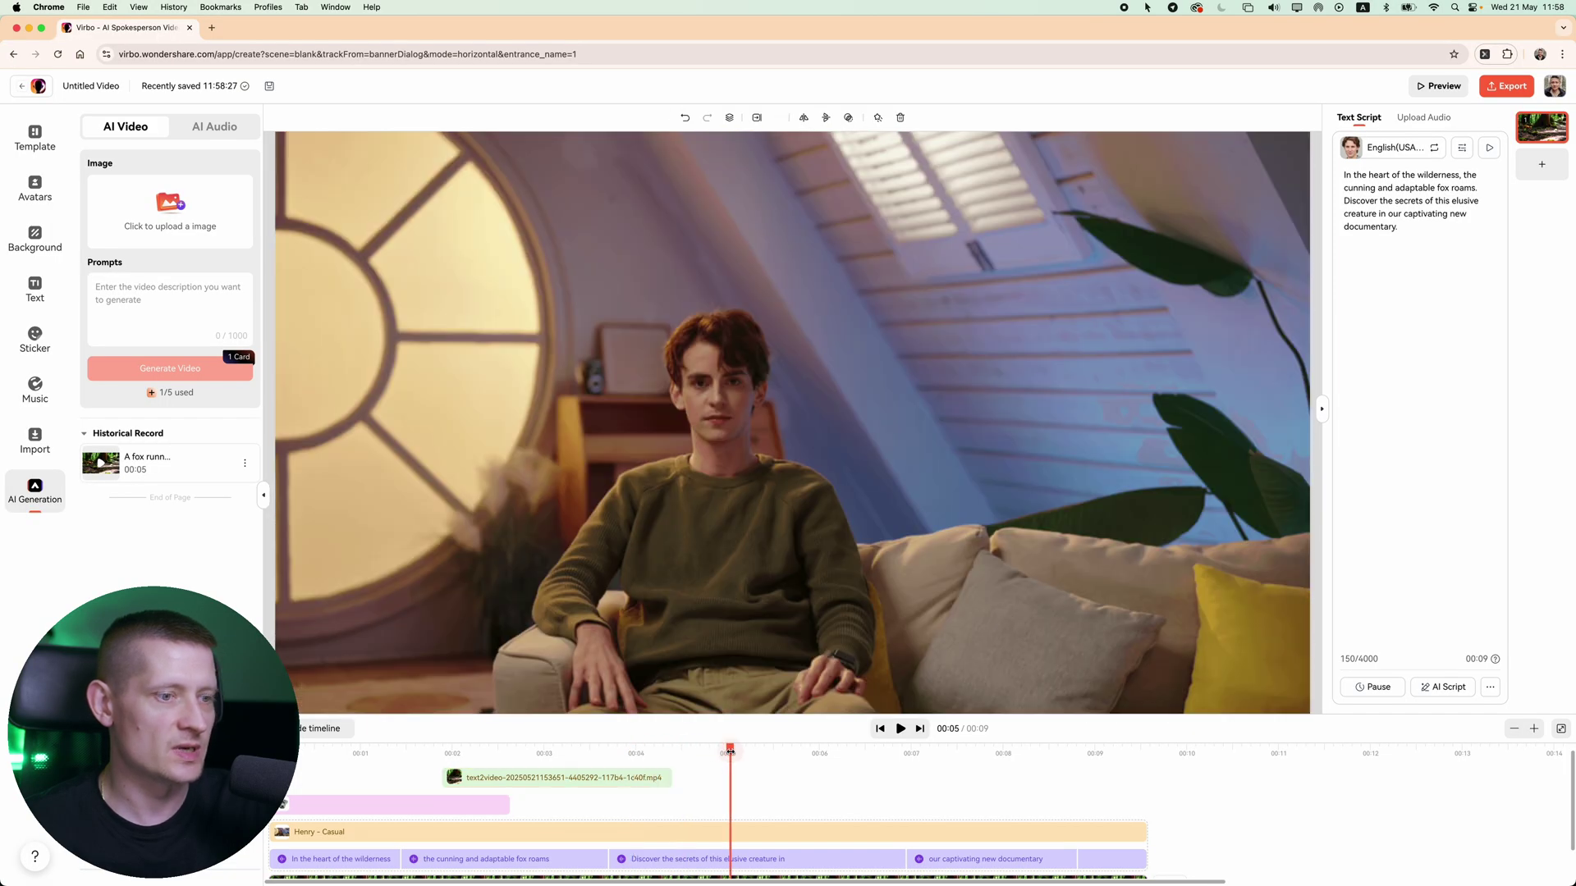
{"action": "left_click", "coordinate": [513, 778]}
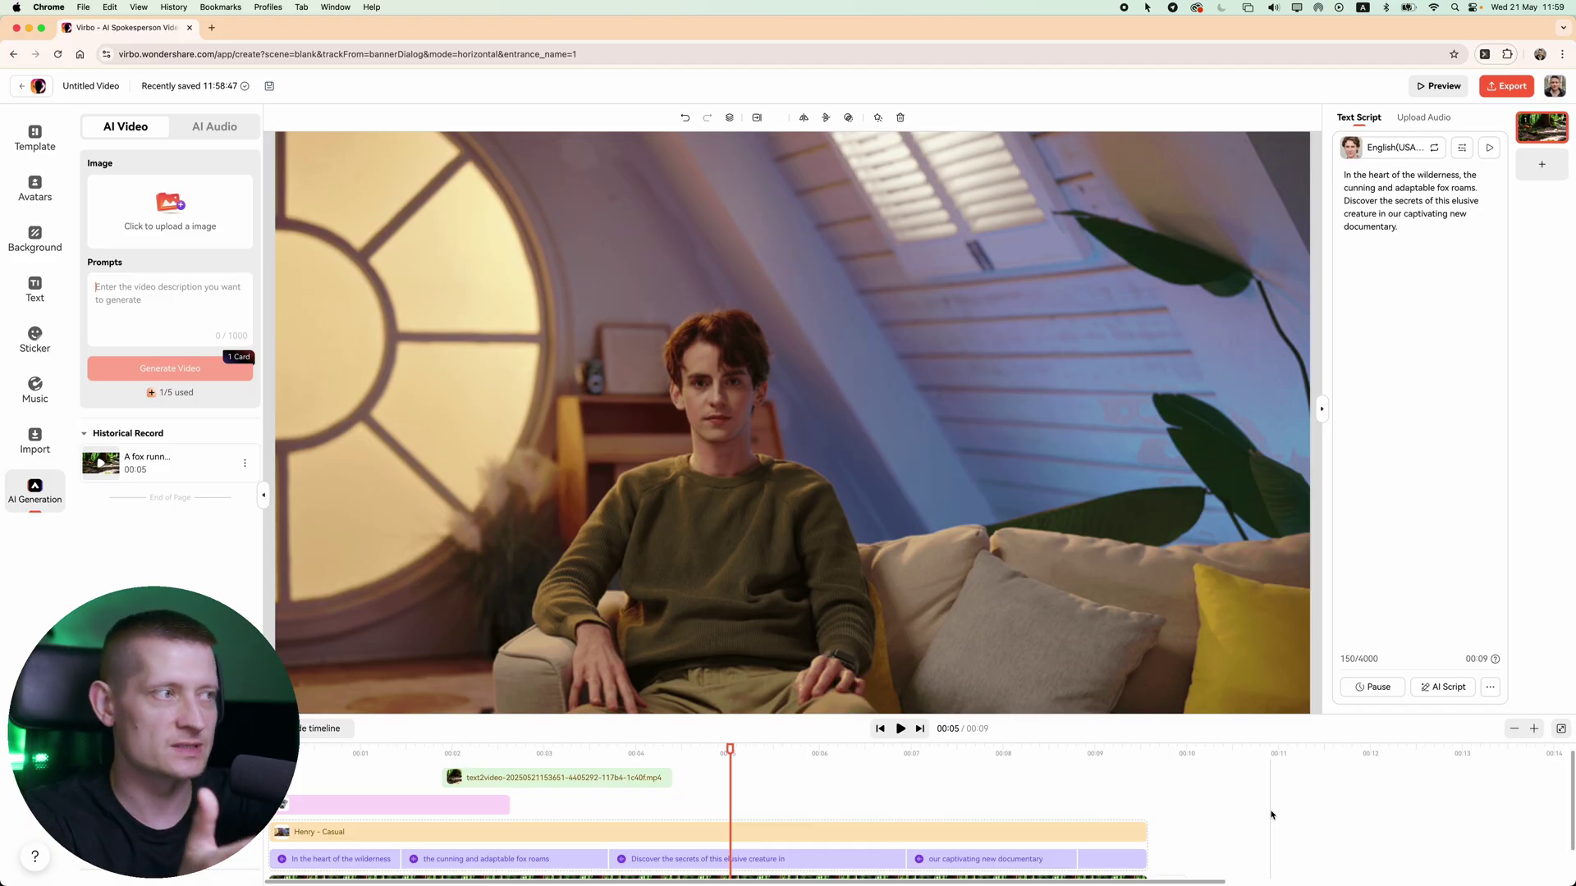
- Delete the dog-head sticker clip from the timeline and scrub through the fox clip to review
{"action": "left_click", "coordinate": [302, 753]}
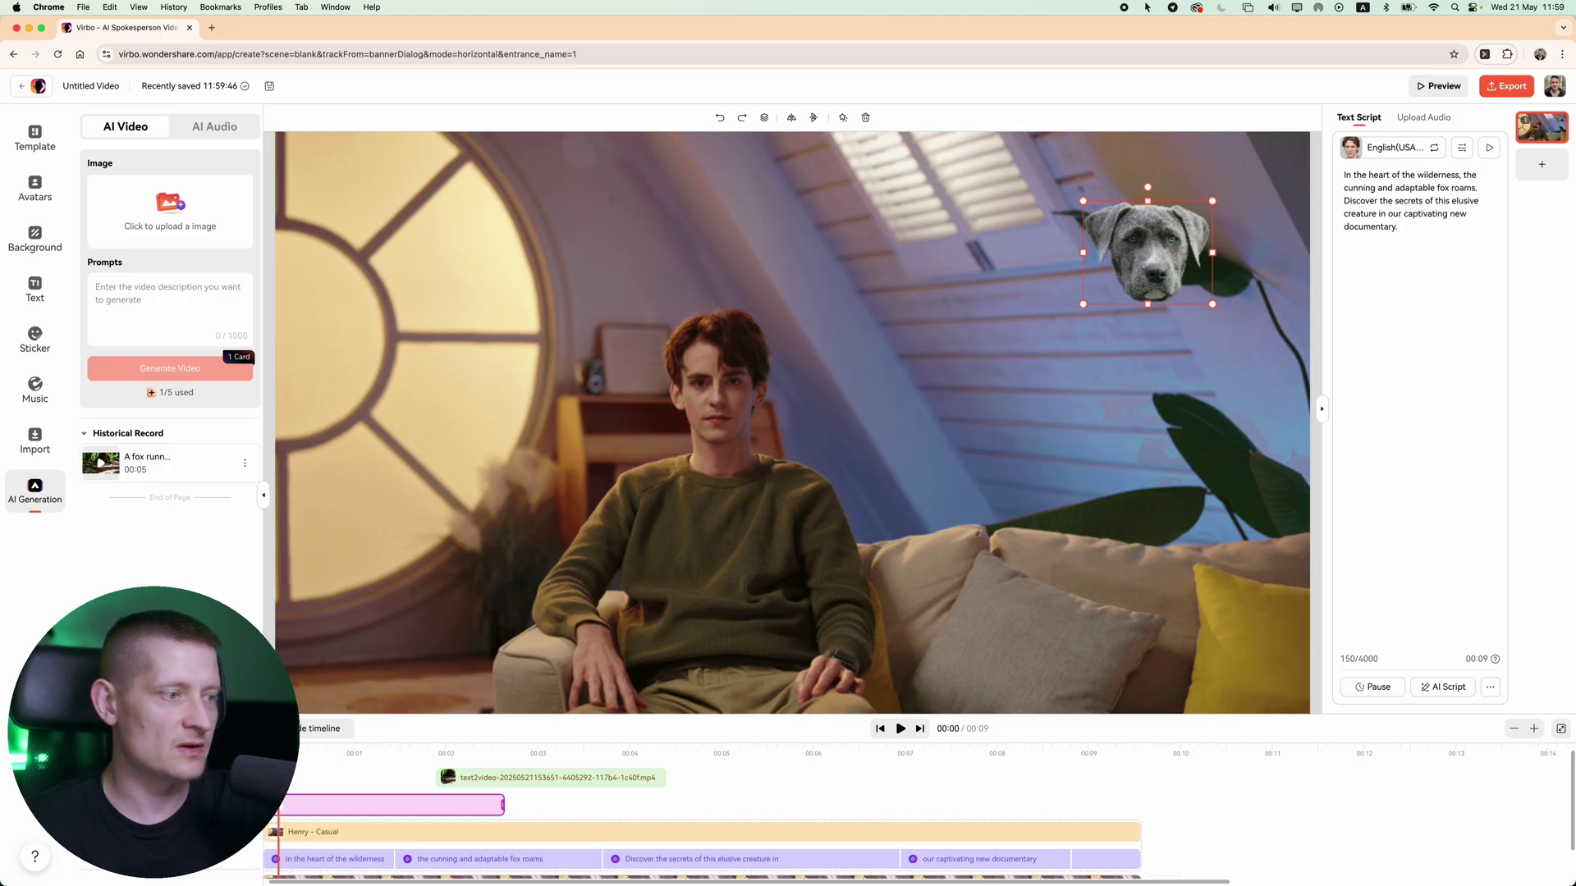
{"action": "left_click", "coordinate": [381, 752]}
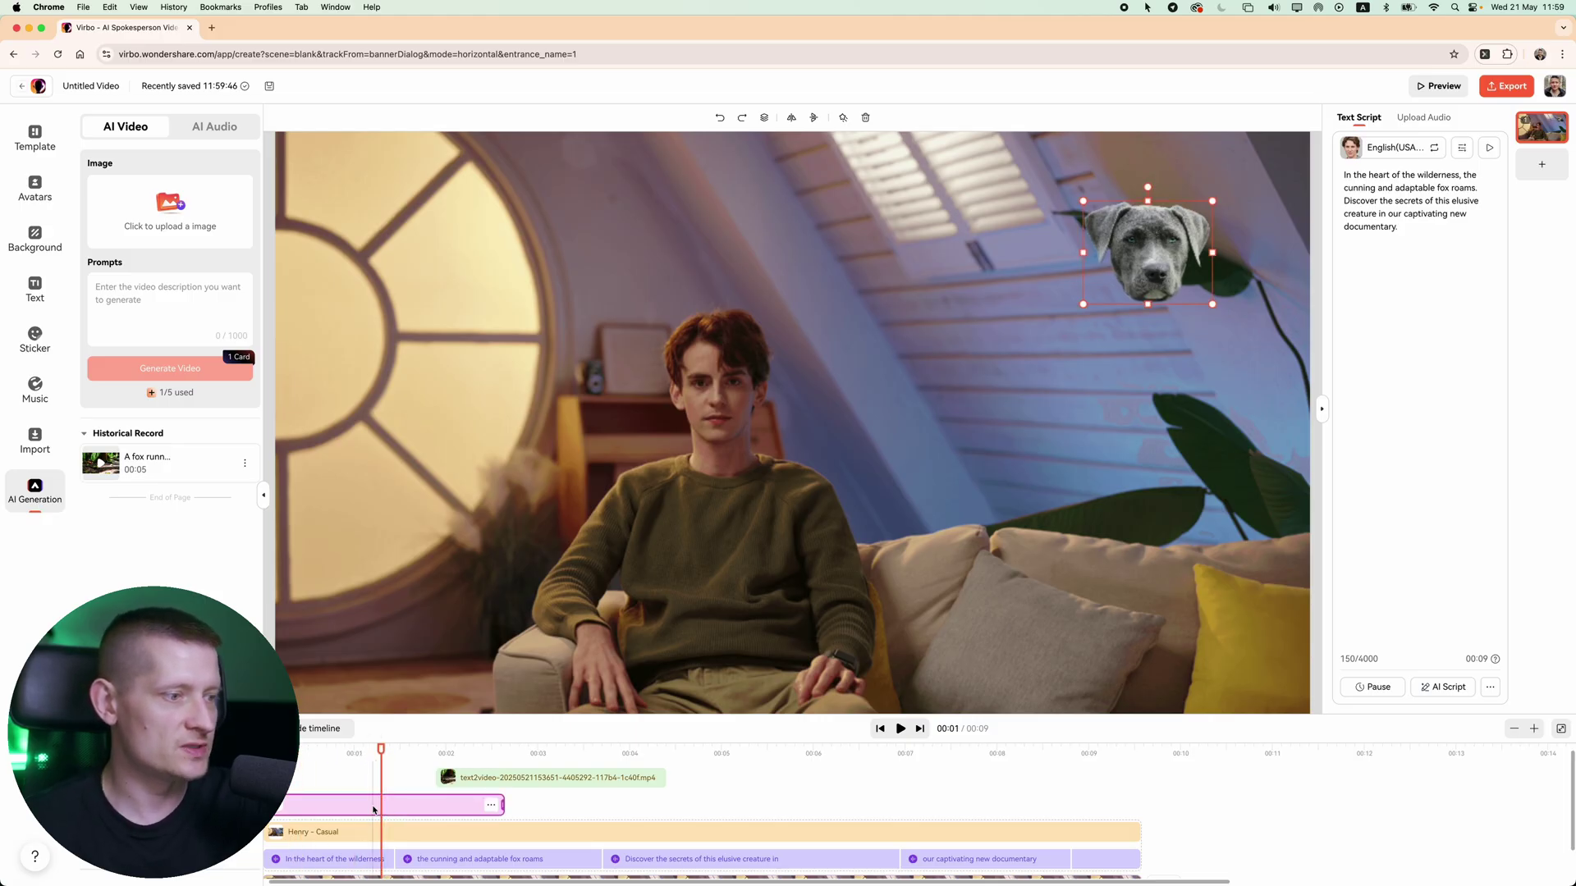
{"action": "key", "text": "BackSpace"}
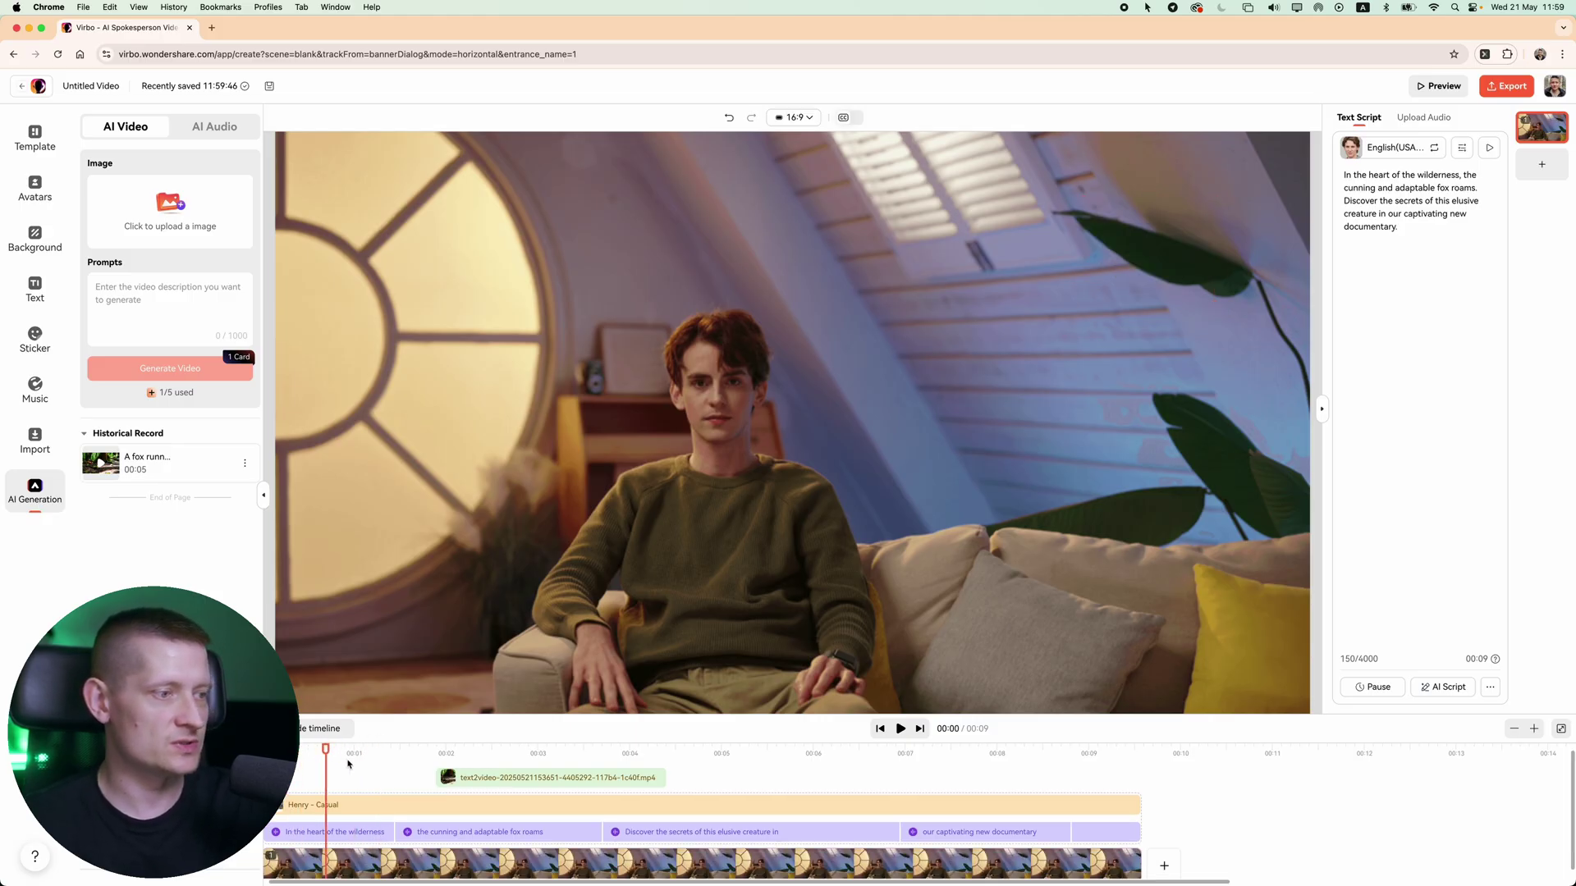
{"action": "left_click_drag", "start_coordinate": [325, 750], "coordinate": [702, 770]}
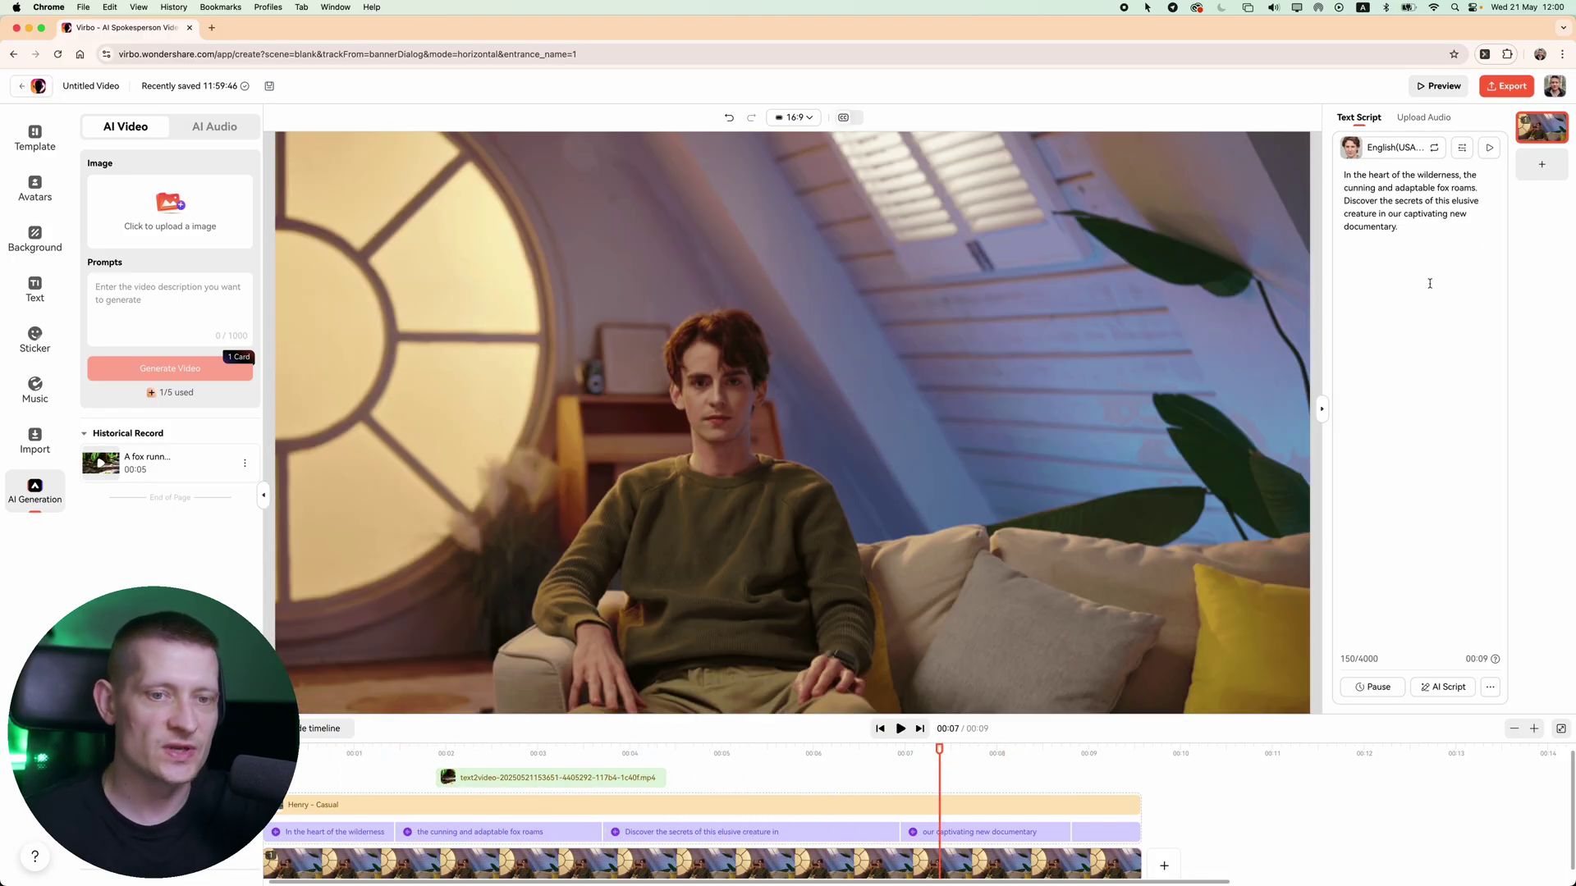
- Export the 9-second Henry fox video at 4K resolution
{"action": "left_click", "coordinate": [1509, 85]}
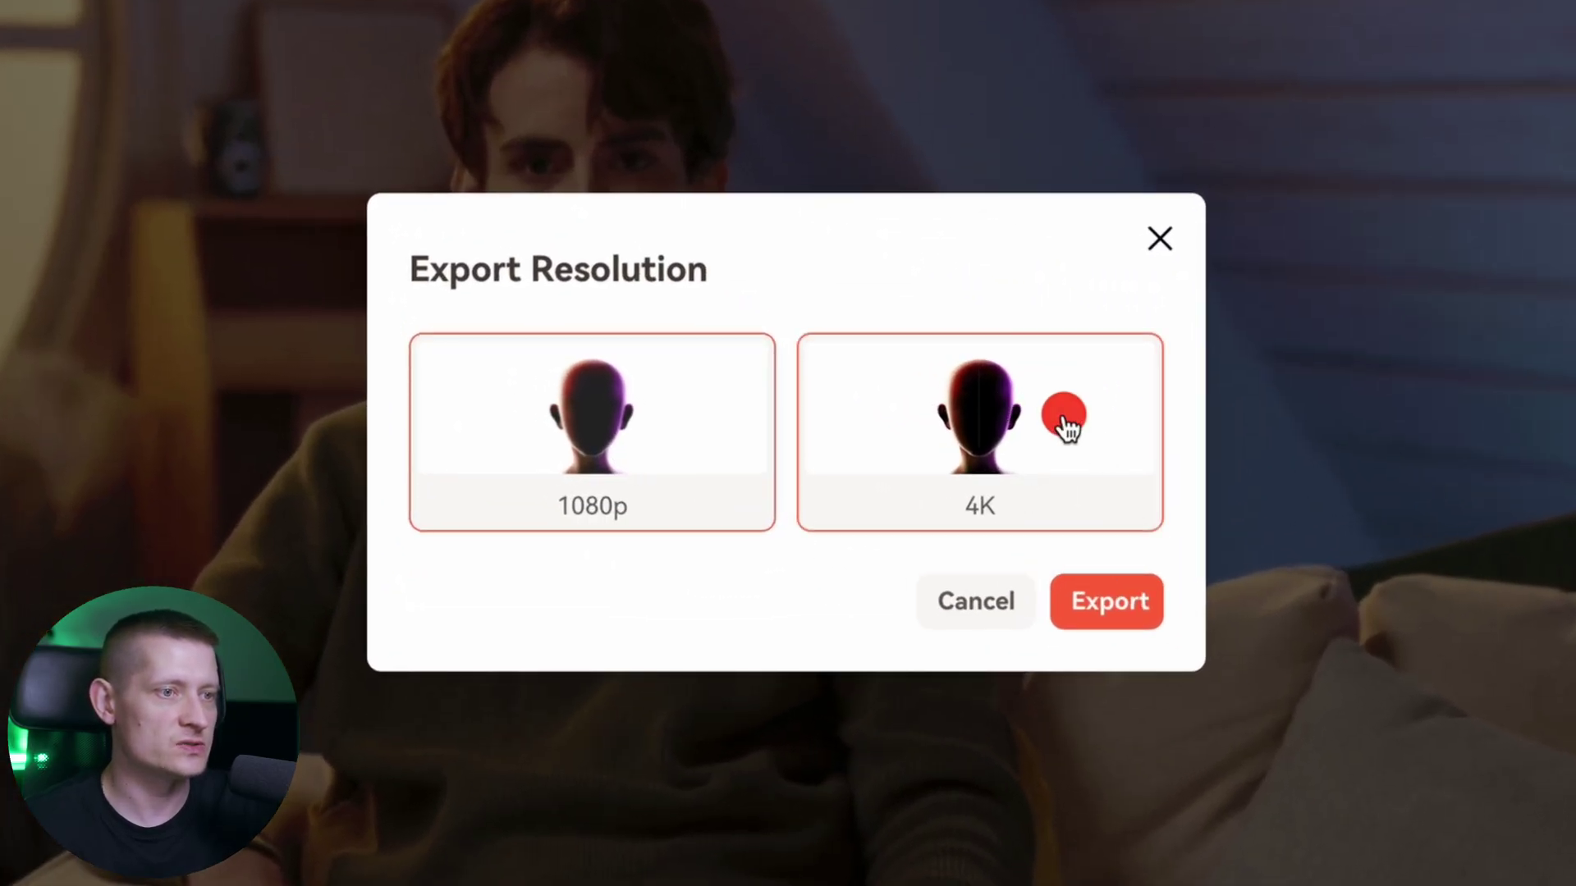
{"action": "left_click", "coordinate": [1071, 419]}
{"action": "left_click", "coordinate": [1107, 602]}
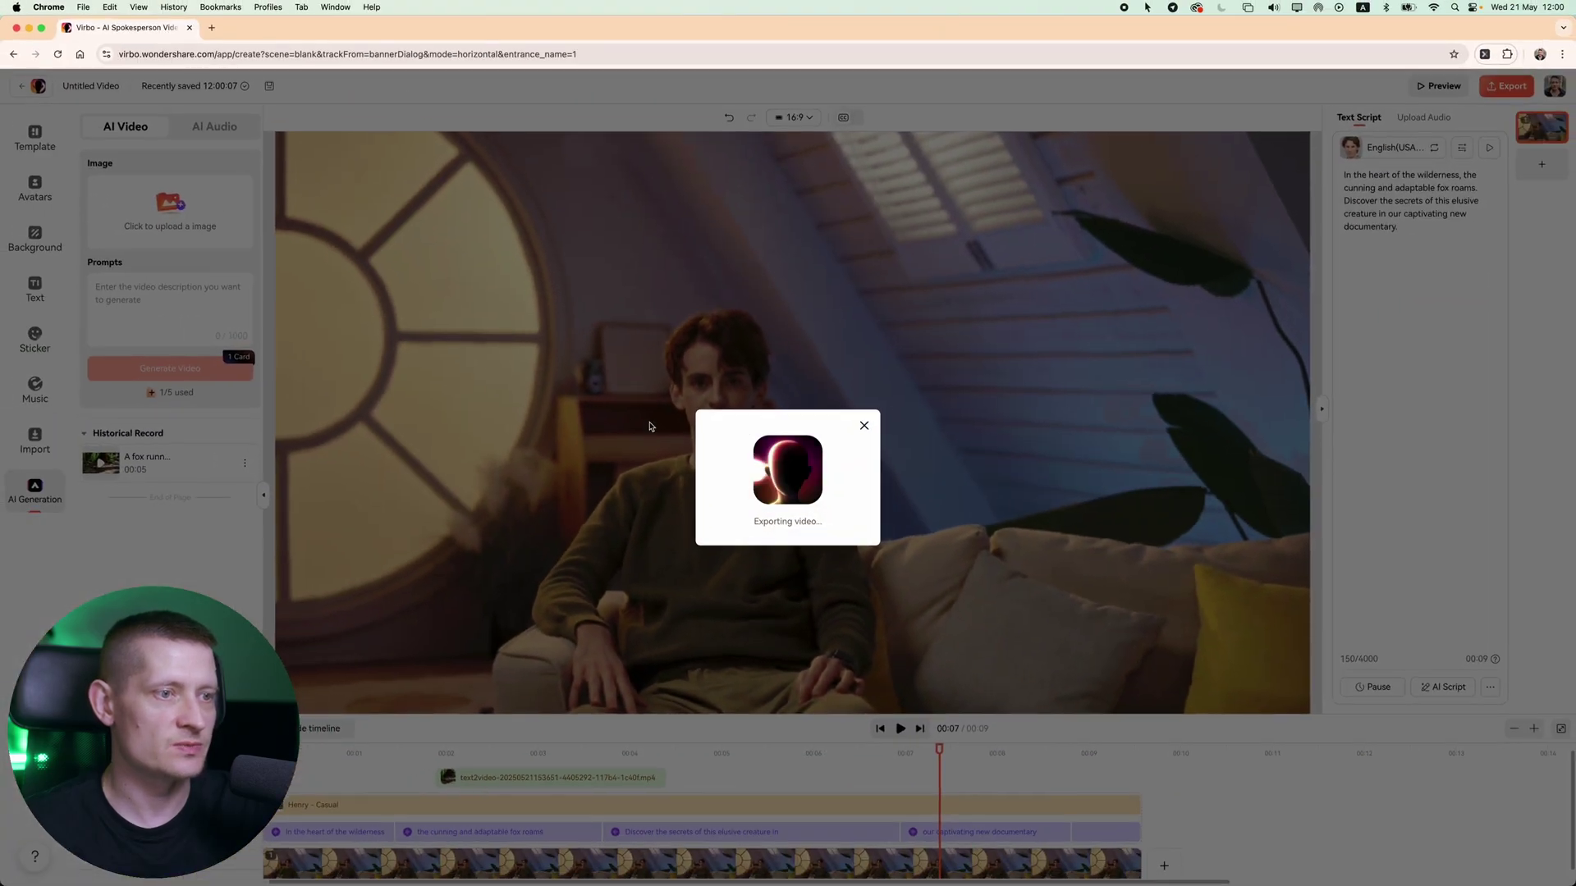